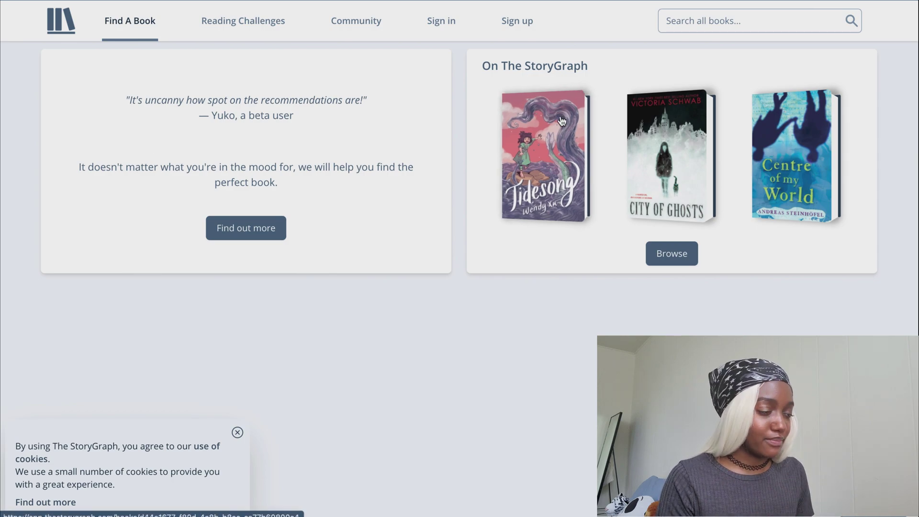
Open the account sign-up page and view the instructions for importing a Goodreads library.
left_click(522, 21)
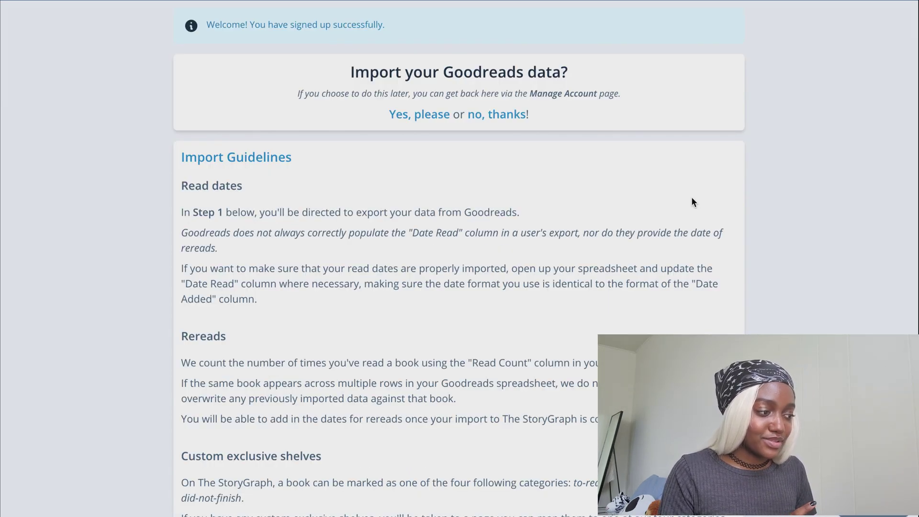
scroll(629, 143, "down", 10)
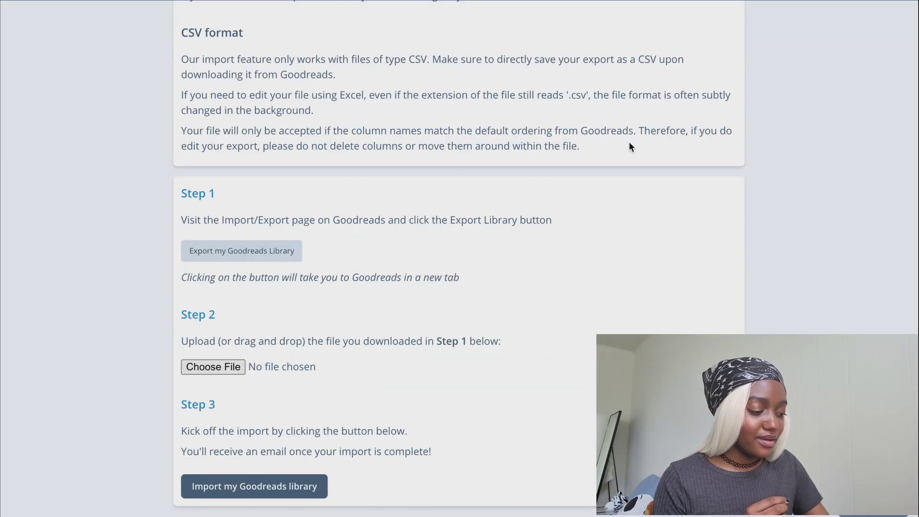
Switch to the Notion app and view the Reading List page.
key("ctrl+Up")
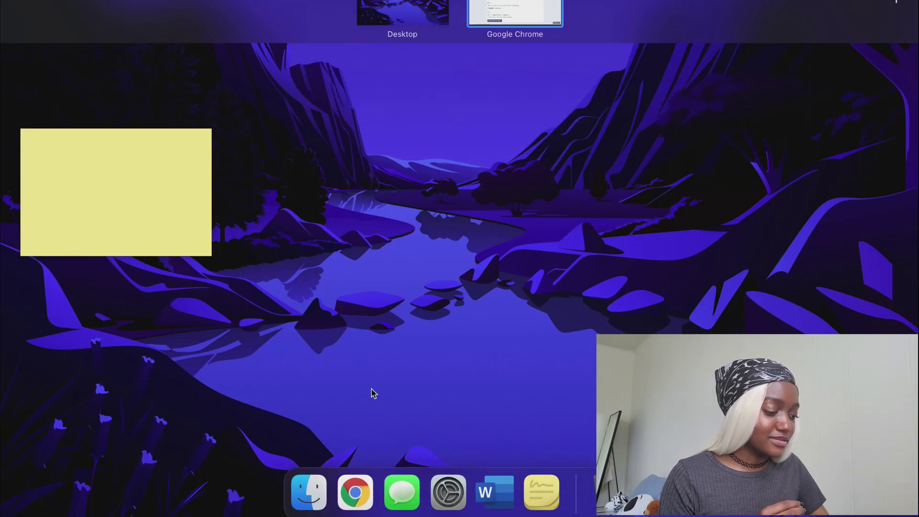
left_click(444, 376)
key("F4")
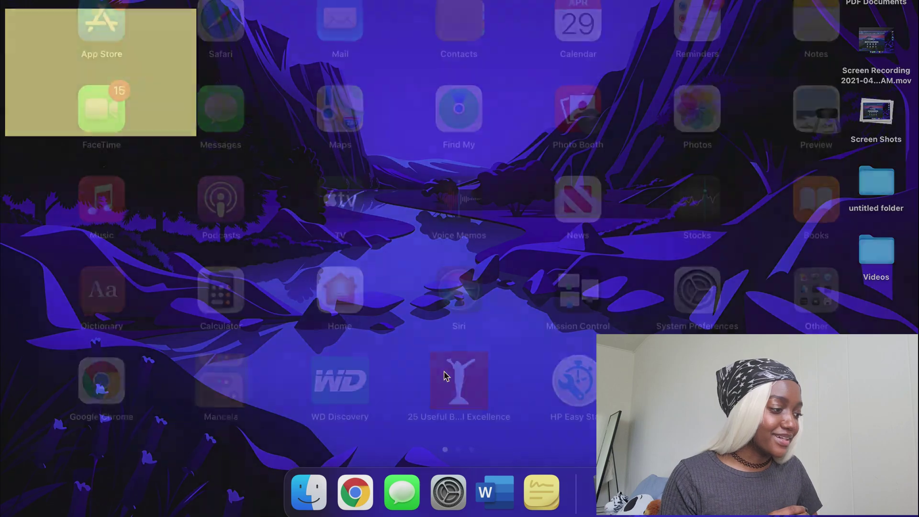
scroll(614, 275, "right", 3)
left_click(234, 114)
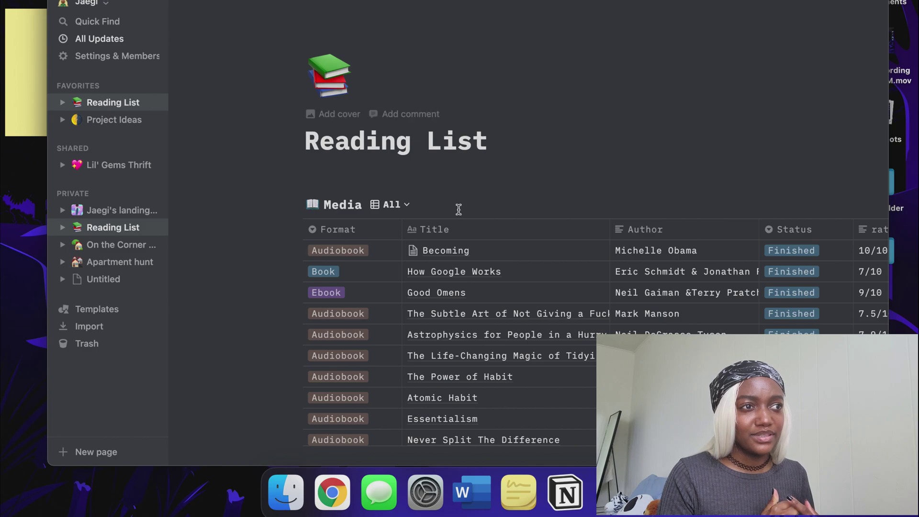
scroll(530, 146, "down", 1)
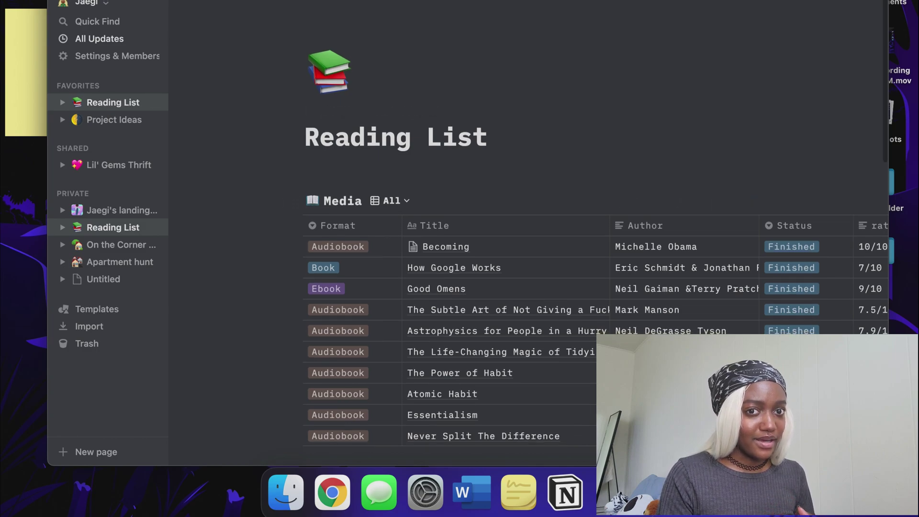
Export the Reading List page in Markdown & CSV format without subpages.
left_click(875, 1)
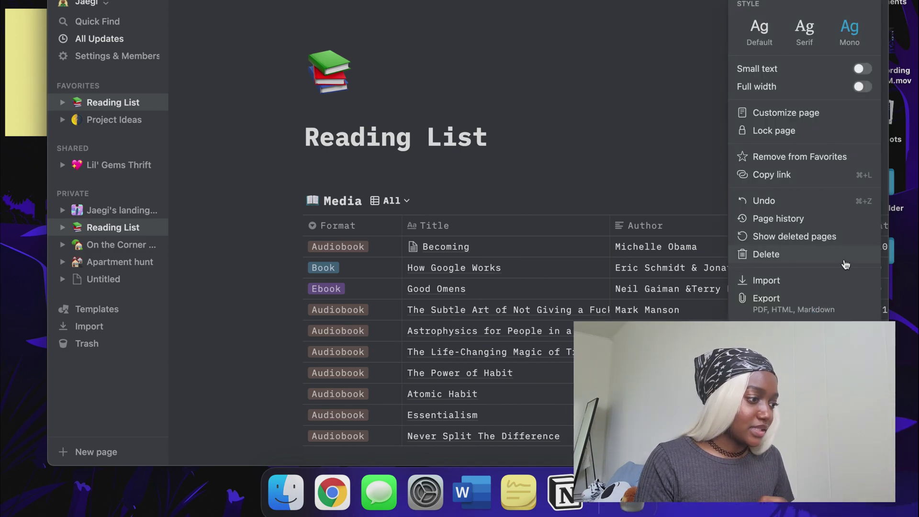
left_click(797, 309)
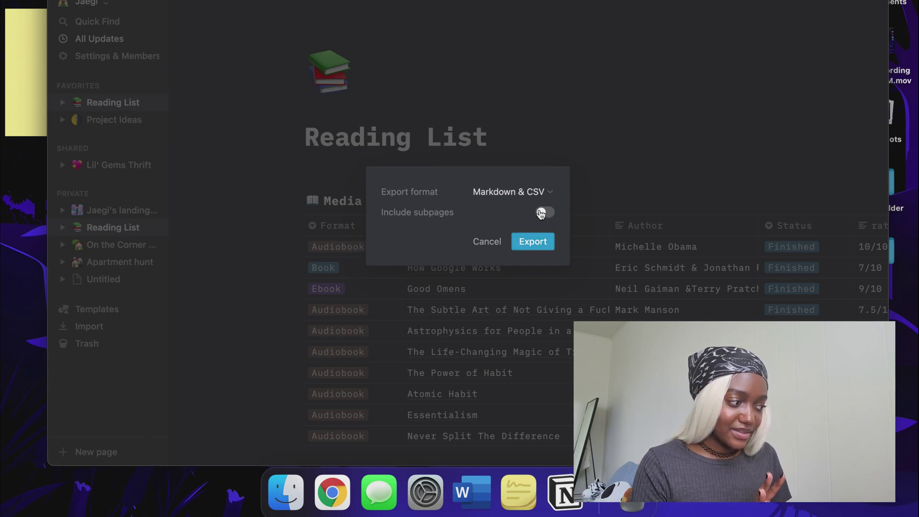
left_click(552, 194)
left_click(554, 173)
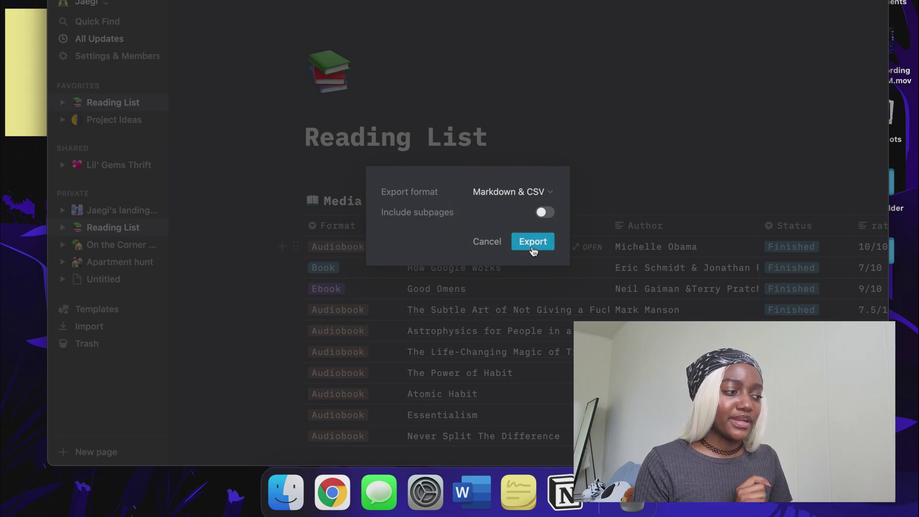
left_click(533, 243)
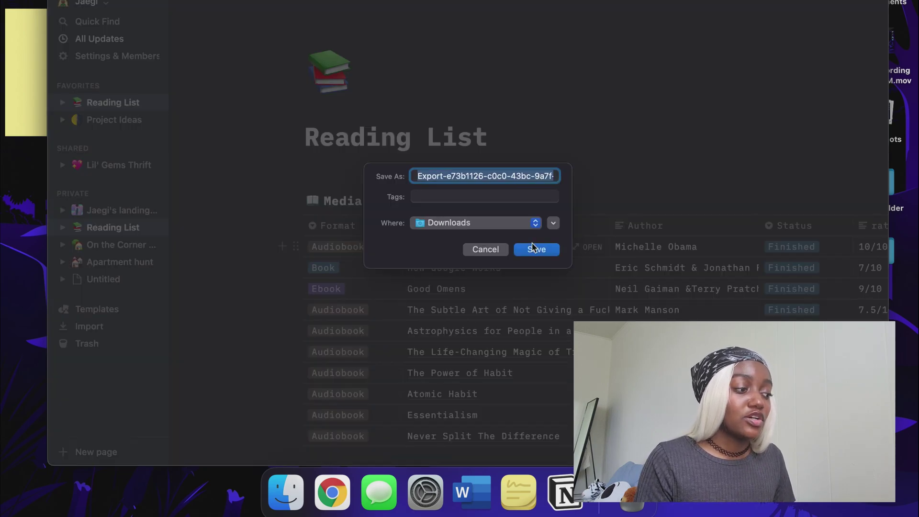
Save the export as notion reading list.zip in Downloads and rename its CSV file as notion reading list.csv.
left_click(533, 246)
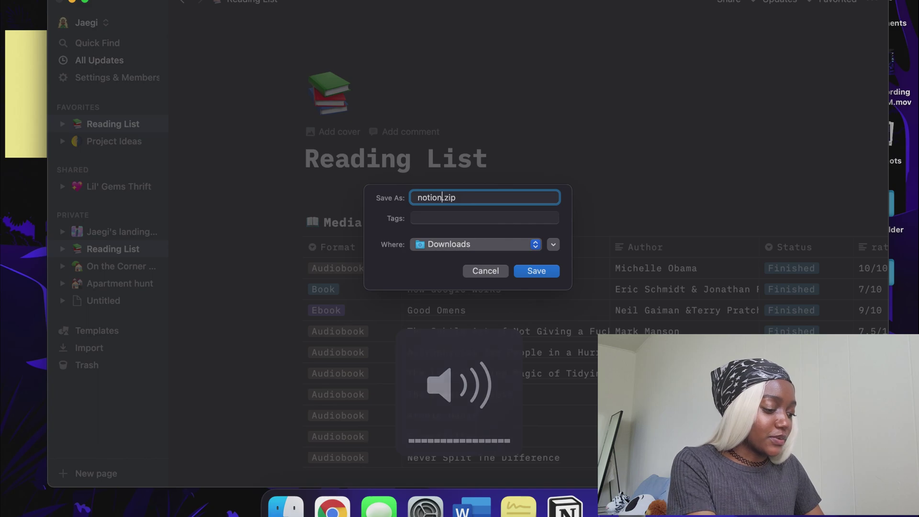
type("reading")
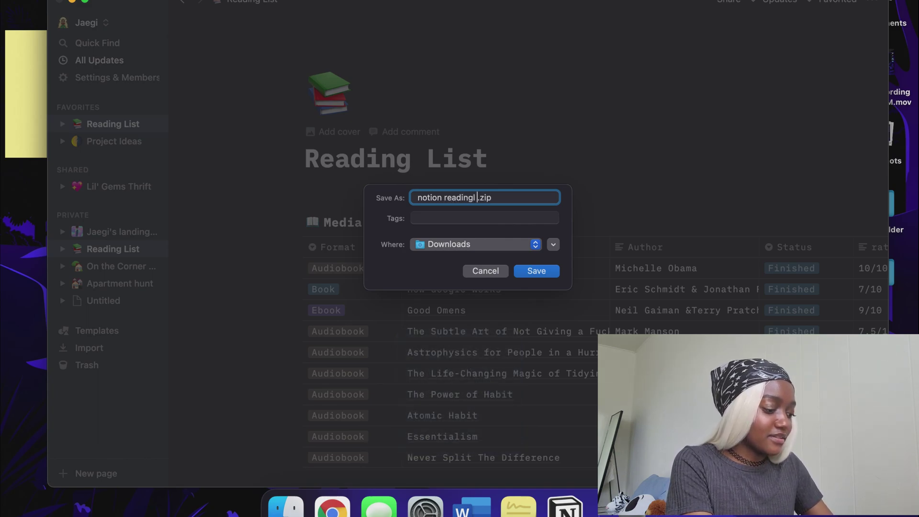
type(" list")
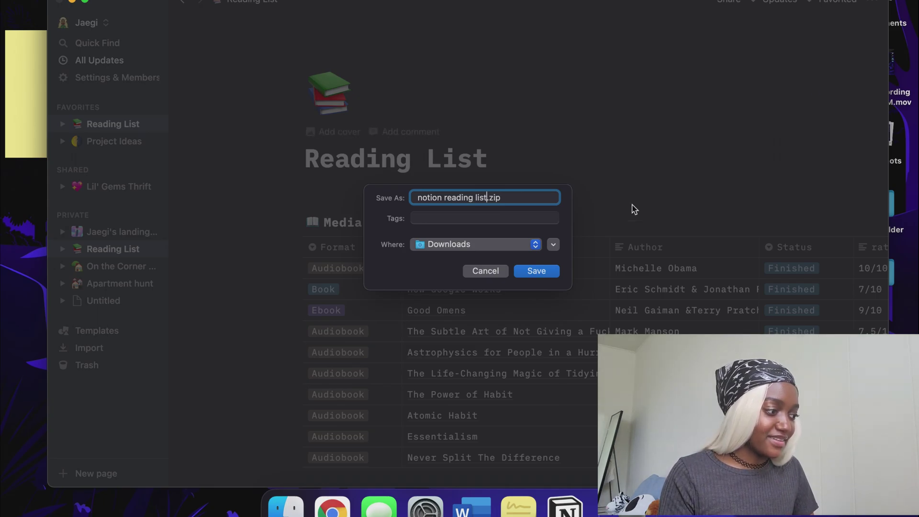
left_click(536, 271)
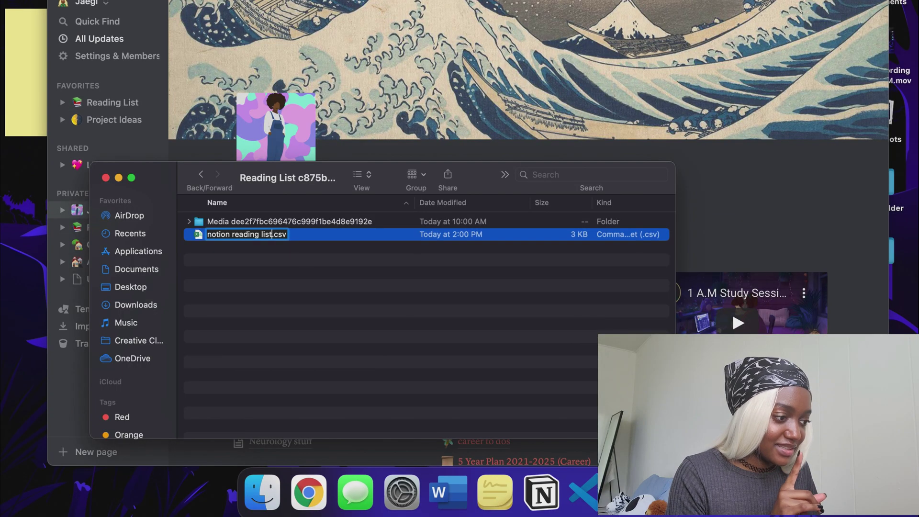
key("Return")
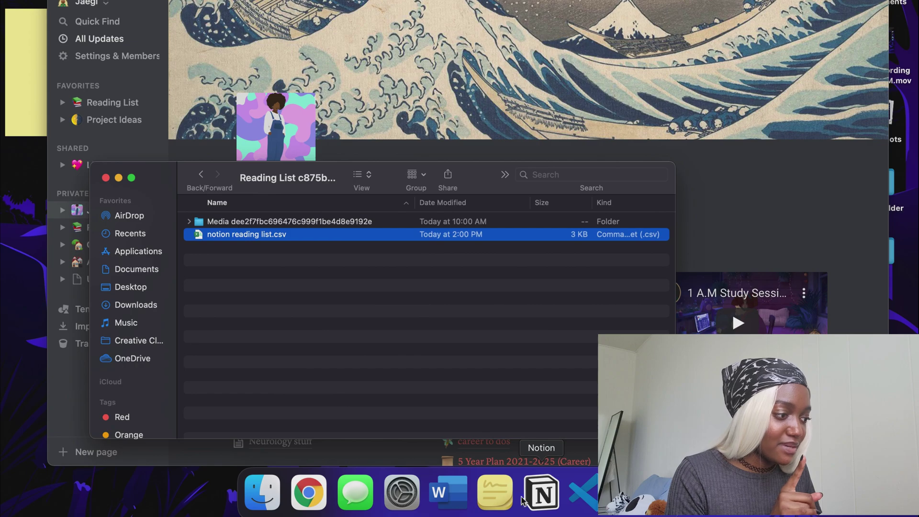
Switch to the StoryGraph import page in Chrome, choose notion reading list.csv for upload and start the library import.
left_click(309, 492)
left_click(224, 372)
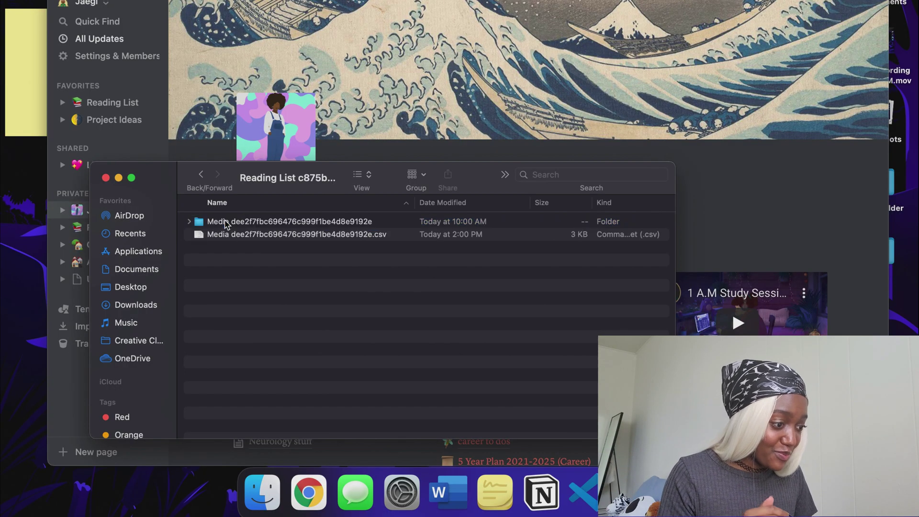
left_click(256, 238)
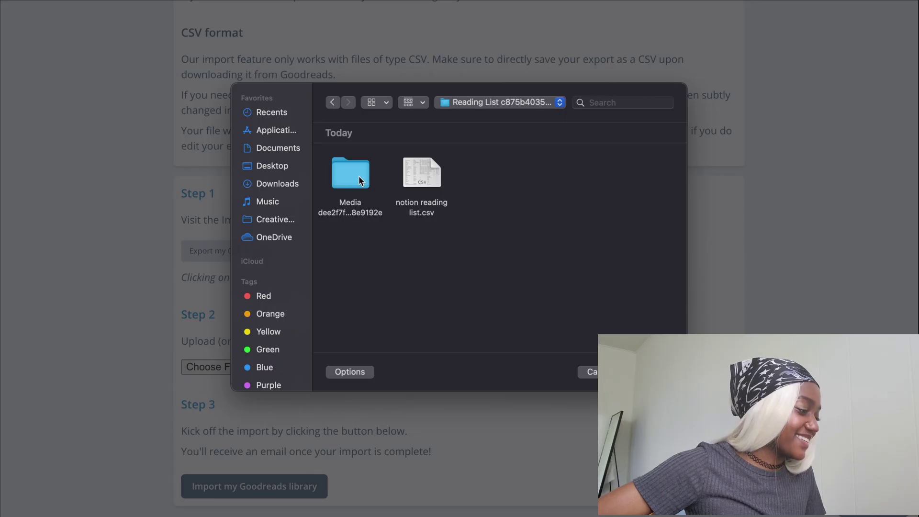
left_click(424, 175)
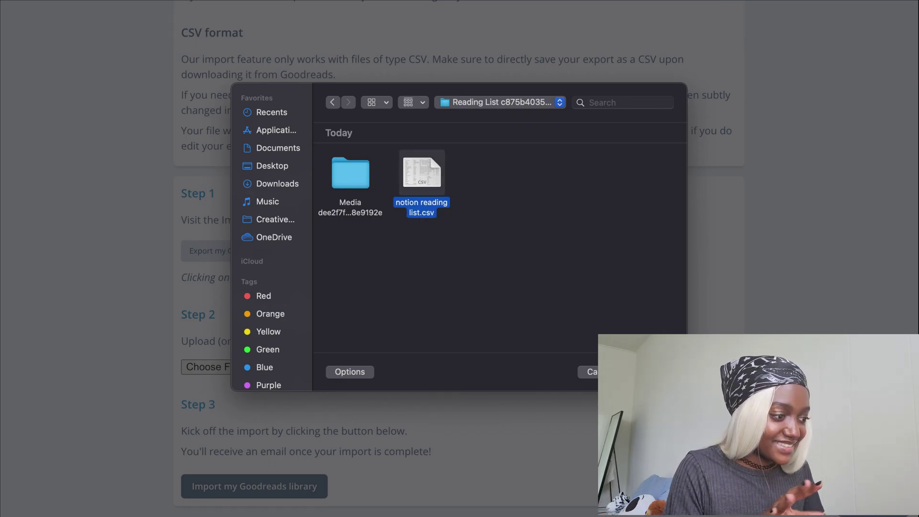
key("Return")
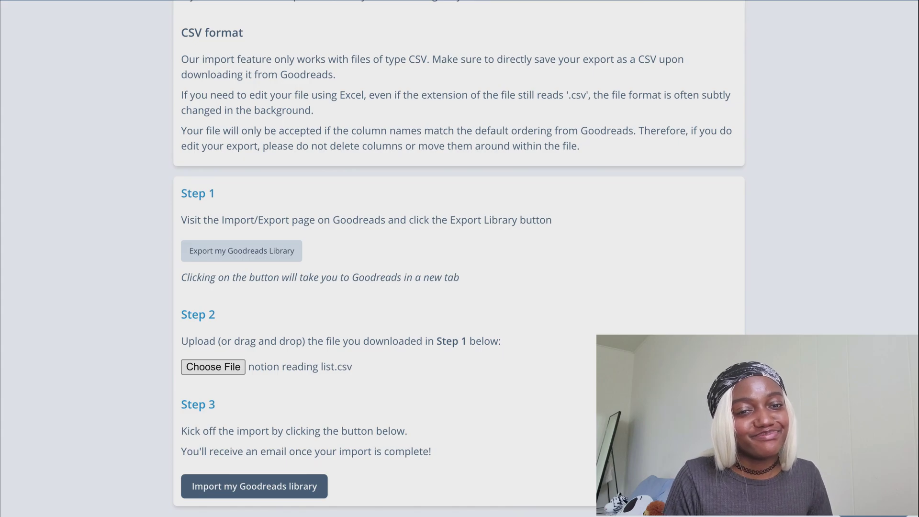
left_click(286, 494)
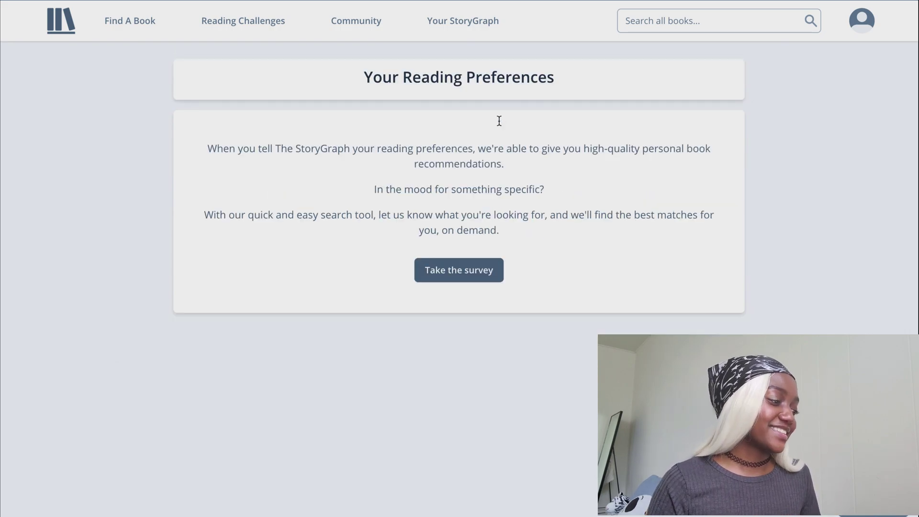
Start the reading preferences survey and choose Strong world-building/other-worldly, Strong character development and High-quality writing as most appreciated characteristics.
left_click(453, 270)
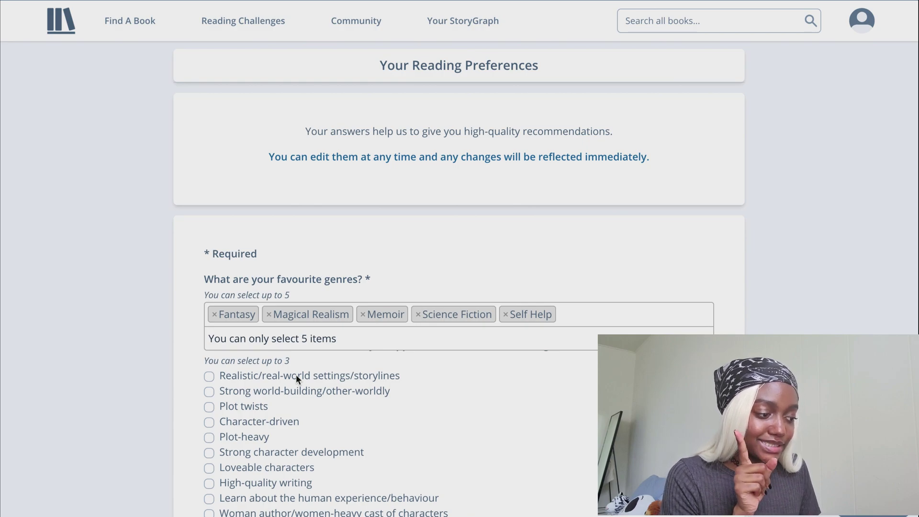
left_click(294, 393)
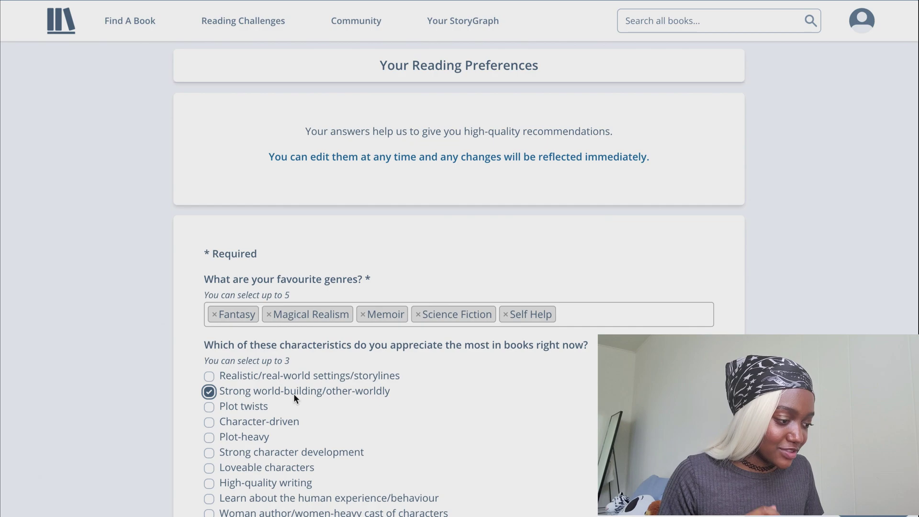
left_click(275, 452)
scroll(274, 452, "down", 2)
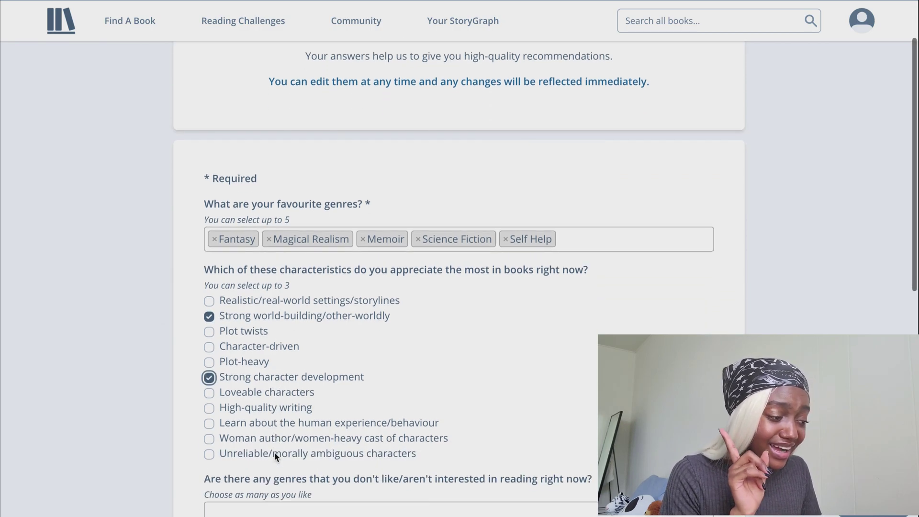
left_click(281, 407)
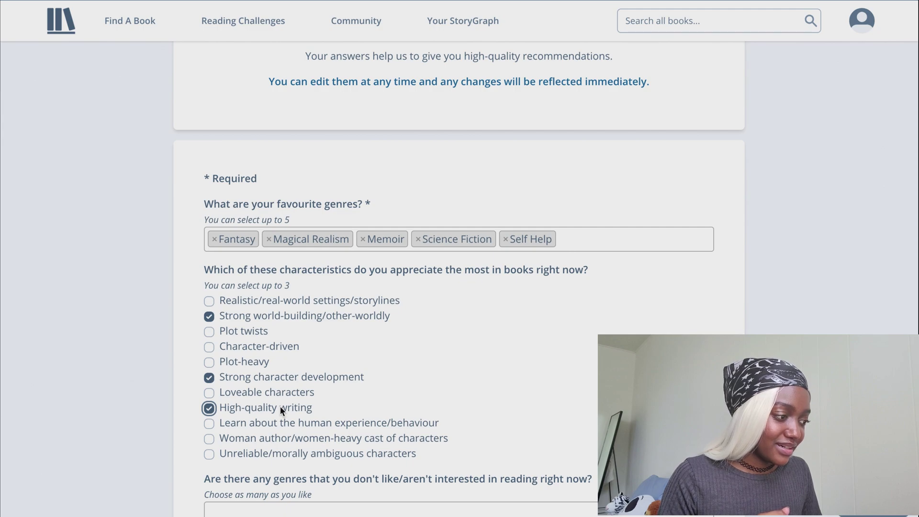
Add Religion to the genres that are disliked or not of interest.
scroll(280, 408, "down", 1)
scroll(280, 411, "down", 1)
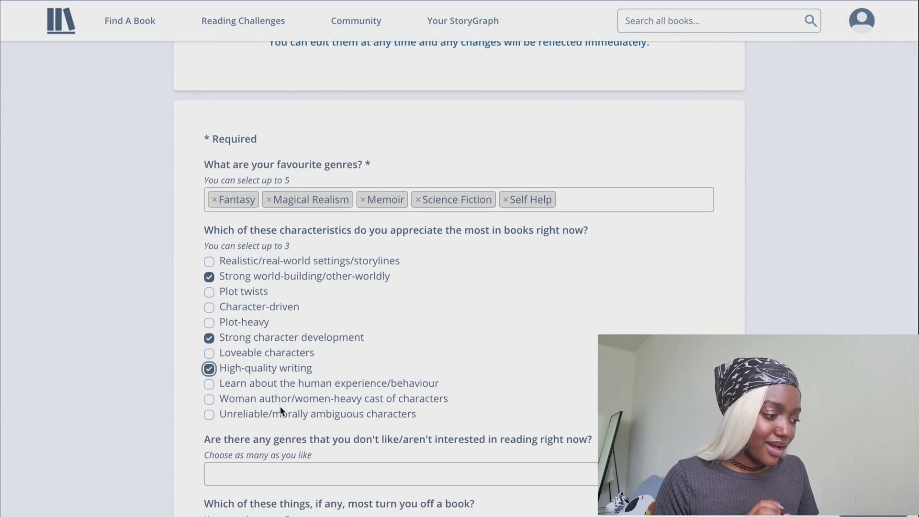
scroll(280, 411, "down", 1)
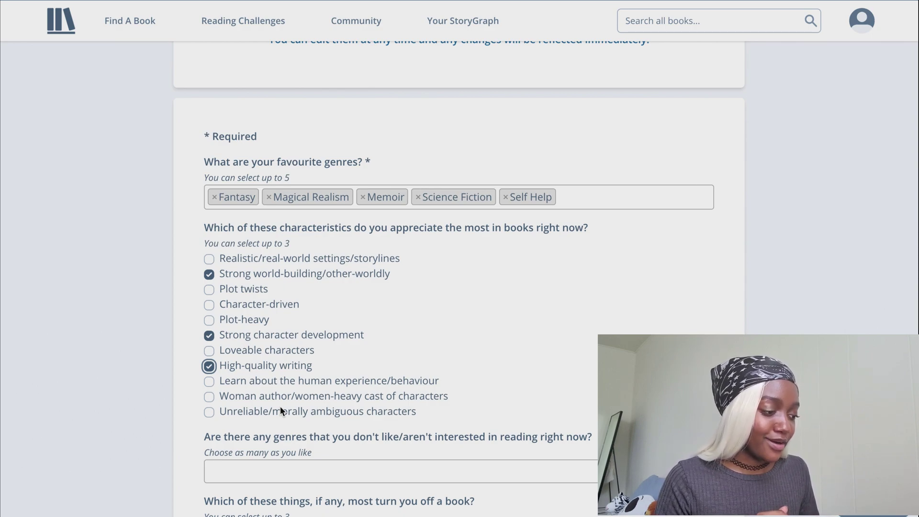
scroll(280, 410, "down", 2)
left_click(280, 402)
type("re")
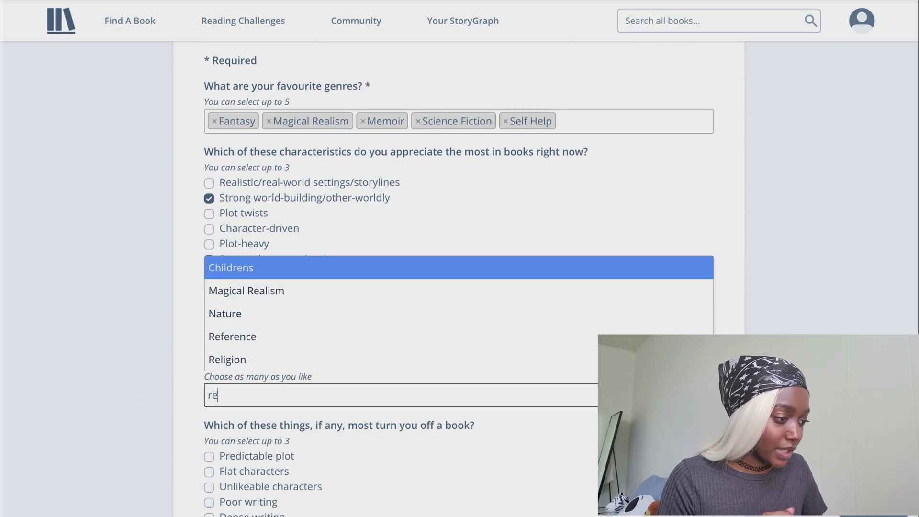
left_click(242, 368)
Add True Crime to the disliked genres.
left_click(295, 398)
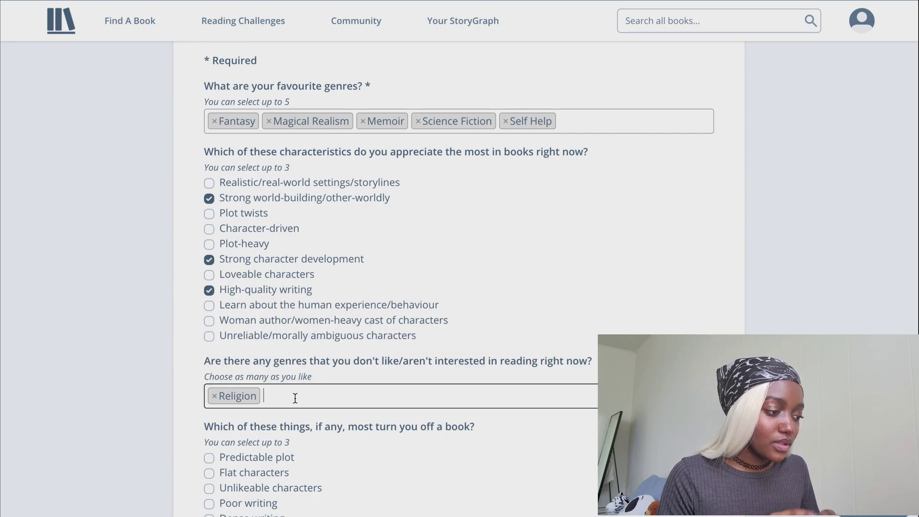
left_click(295, 398)
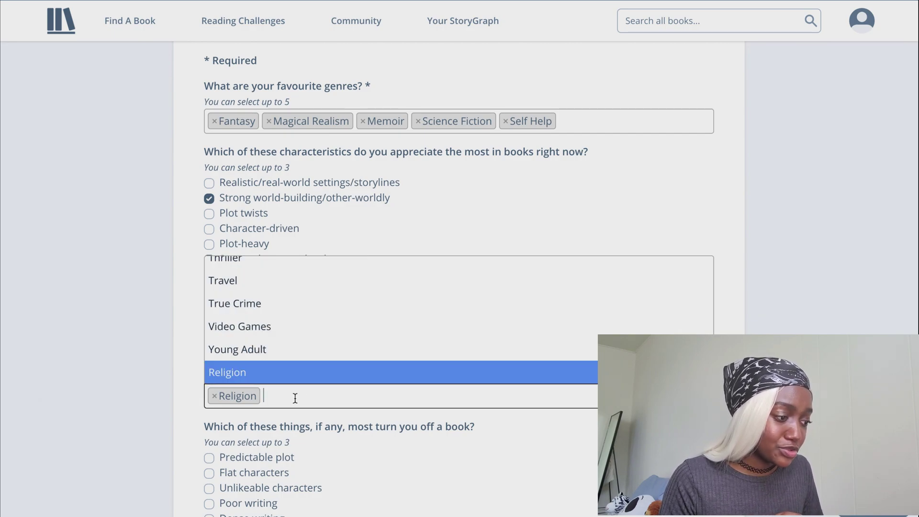
scroll(290, 369, "down", 1)
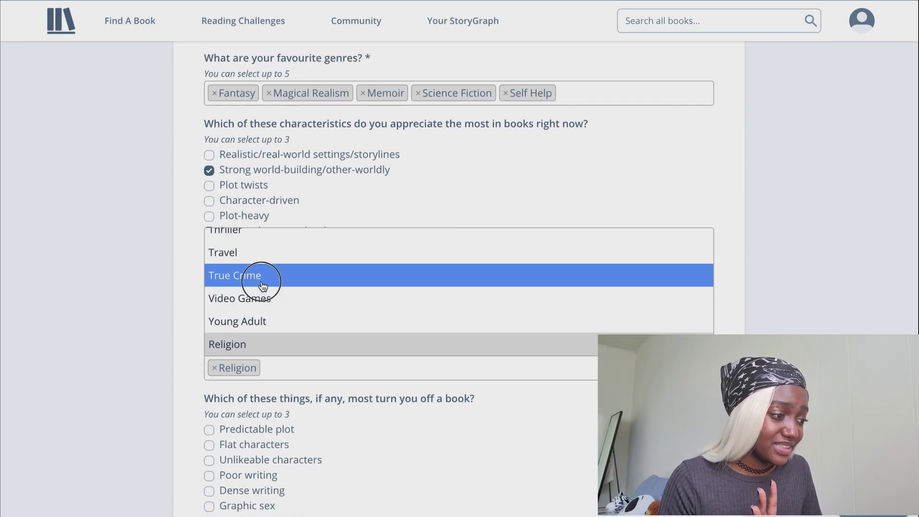
left_click(263, 286)
Look through the rest of the genre list for further disliked or uninteresting genres.
scroll(330, 242, "up", 3)
scroll(331, 243, "up", 4)
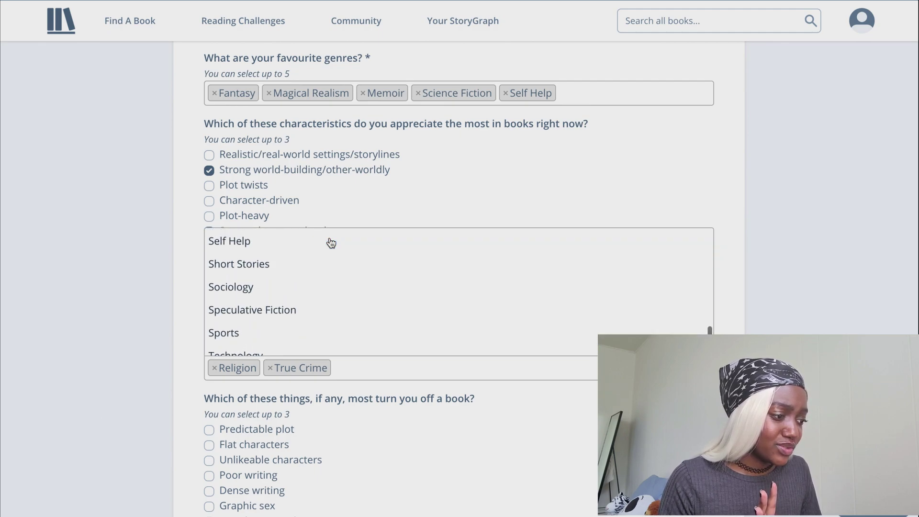
scroll(330, 243, "up", 3)
scroll(330, 243, "up", 5)
scroll(331, 243, "up", 2)
scroll(311, 245, "up", 4)
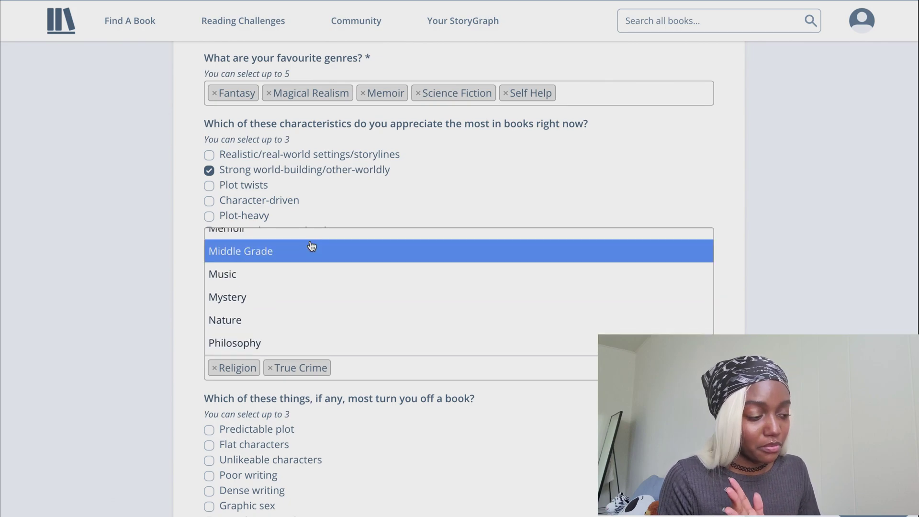
scroll(312, 245, "up", 3)
scroll(311, 245, "up", 3)
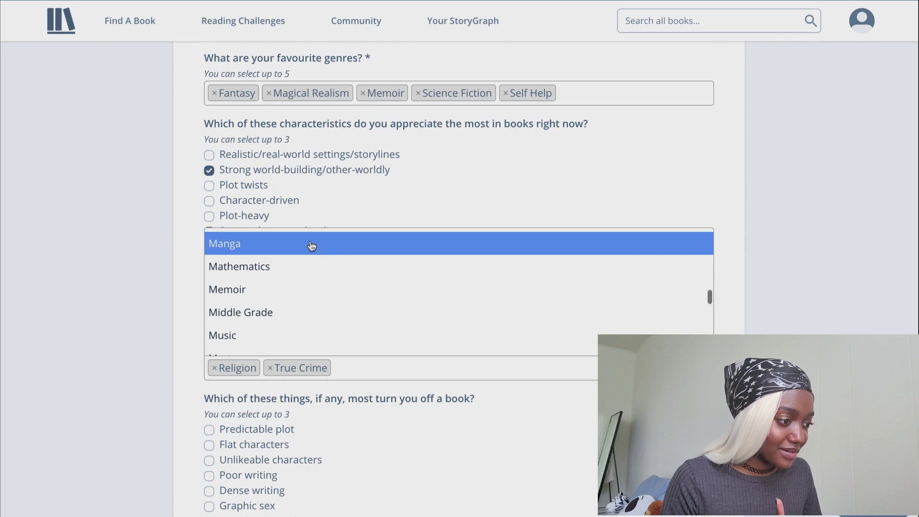
scroll(311, 246, "up", 5)
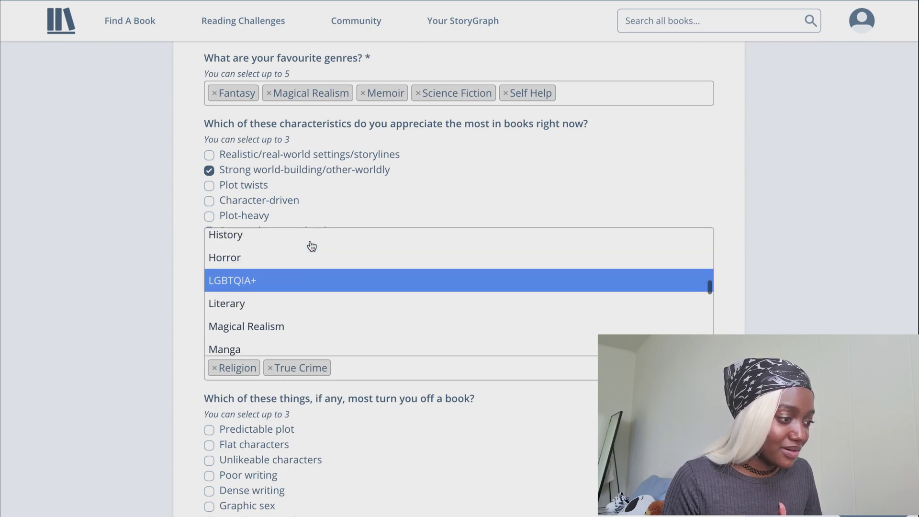
scroll(312, 246, "up", 1)
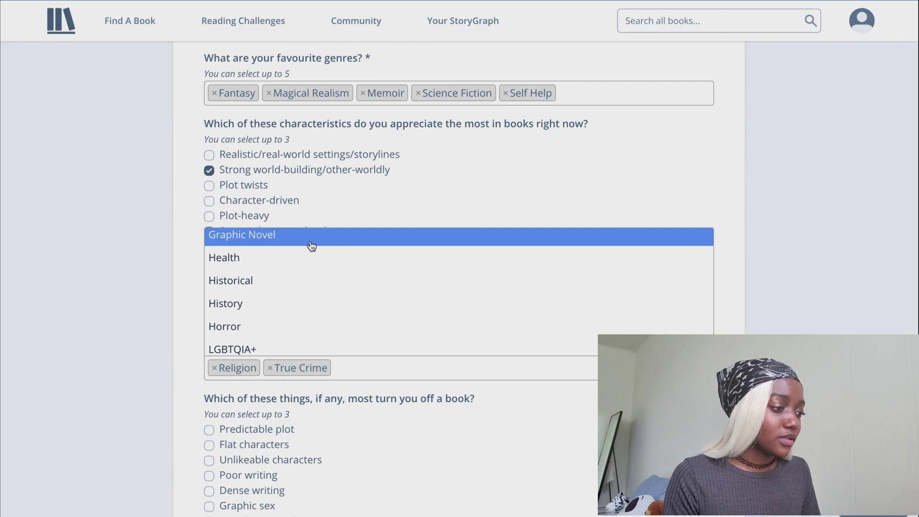
scroll(312, 246, "up", 5)
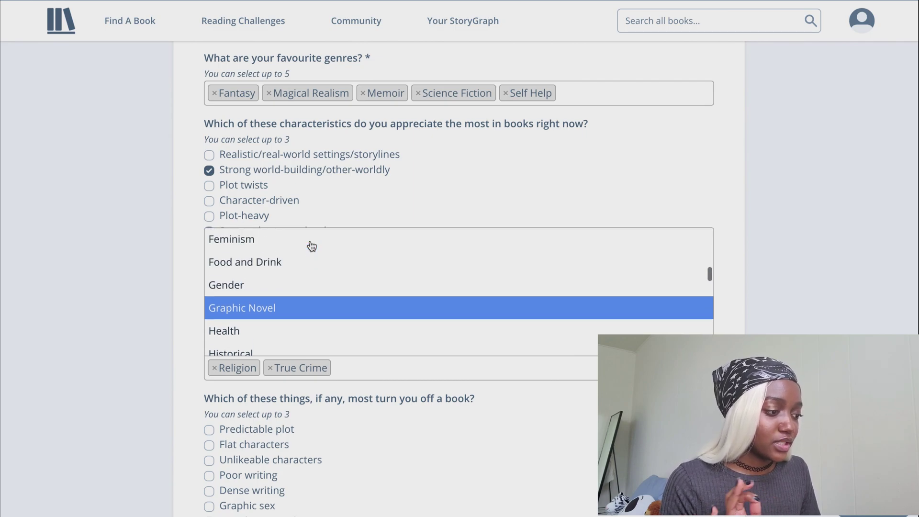
scroll(312, 246, "up", 4)
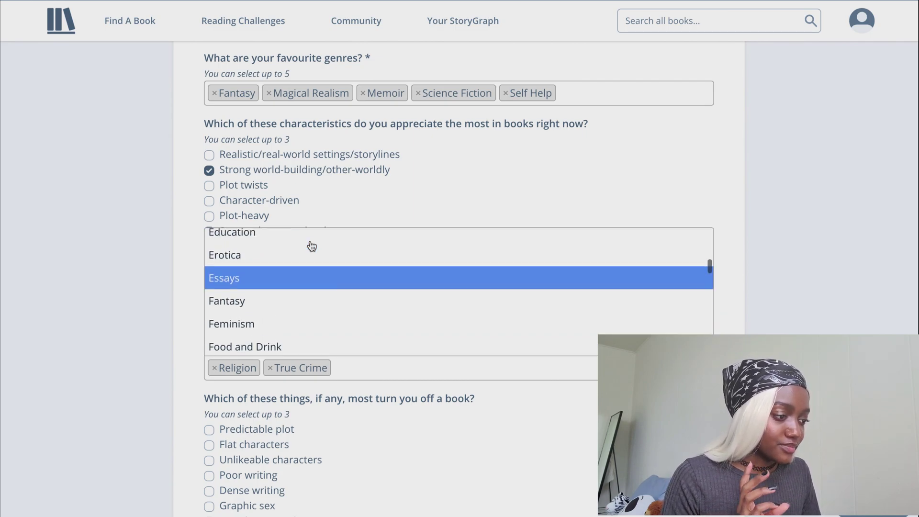
scroll(311, 245, "up", 4)
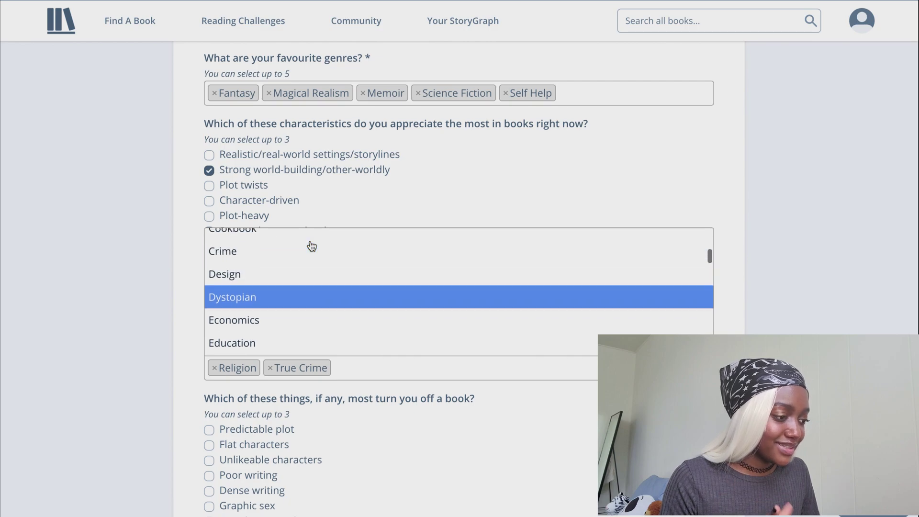
scroll(312, 245, "up", 4)
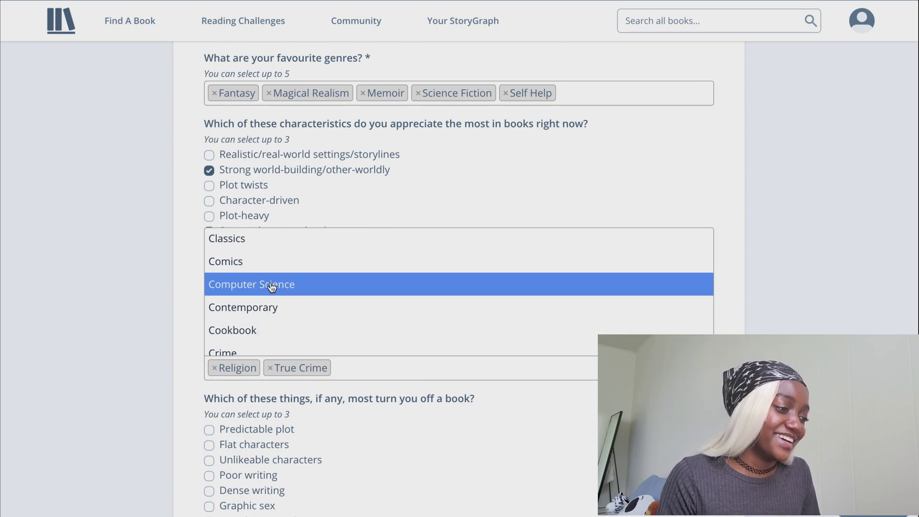
scroll(272, 287, "up", 4)
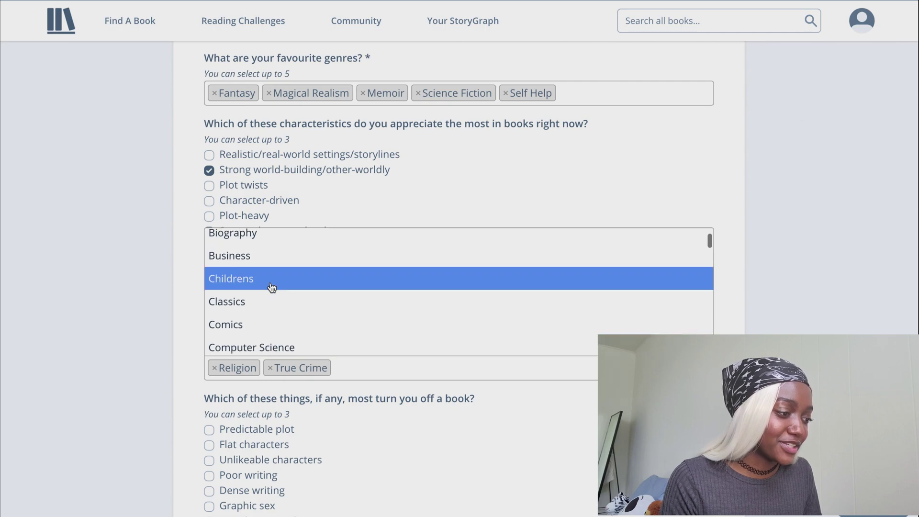
scroll(271, 286, "up", 1)
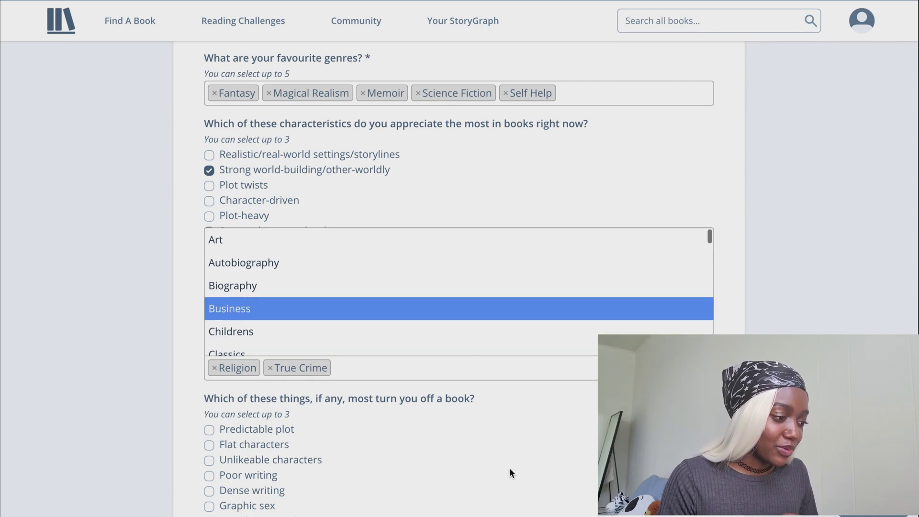
Choose Predictable plot, Flat characters and Poor writing as the things that most turn the reader off a book.
scroll(509, 467, "down", 1)
scroll(509, 467, "down", 2)
left_click(144, 360)
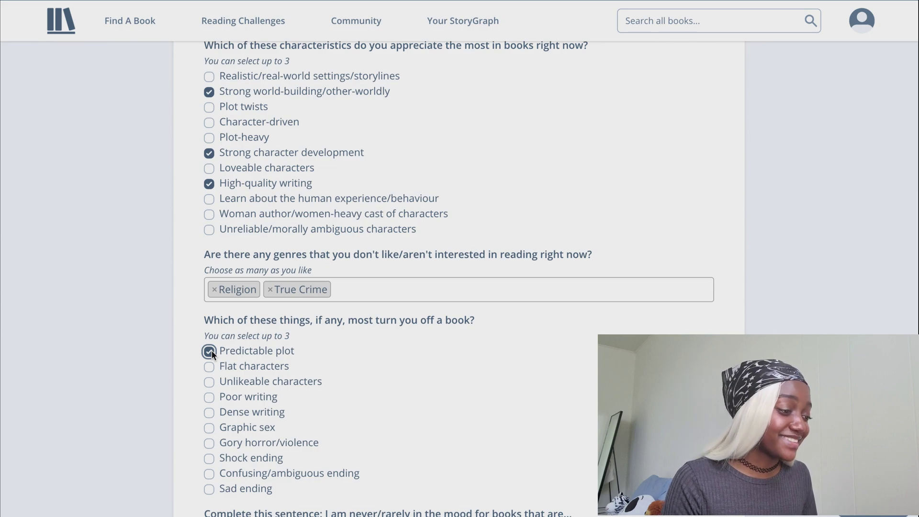
left_click(252, 367)
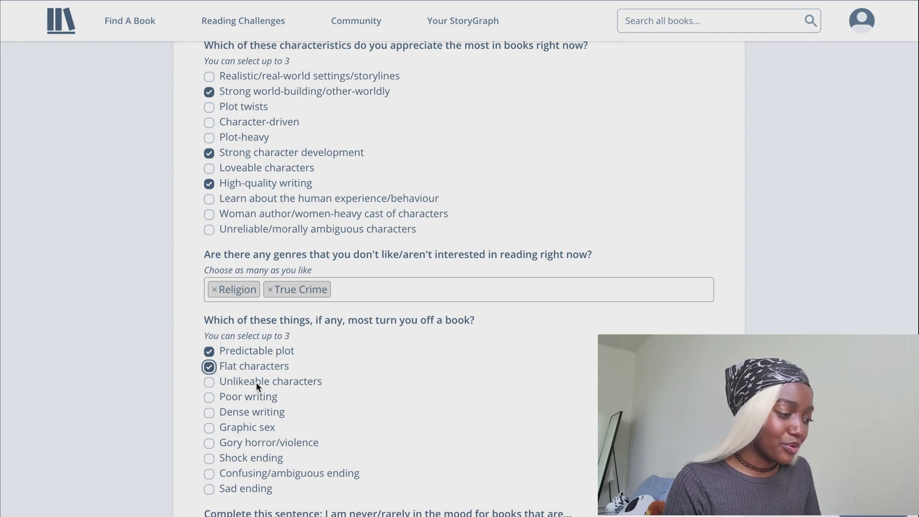
left_click(247, 396)
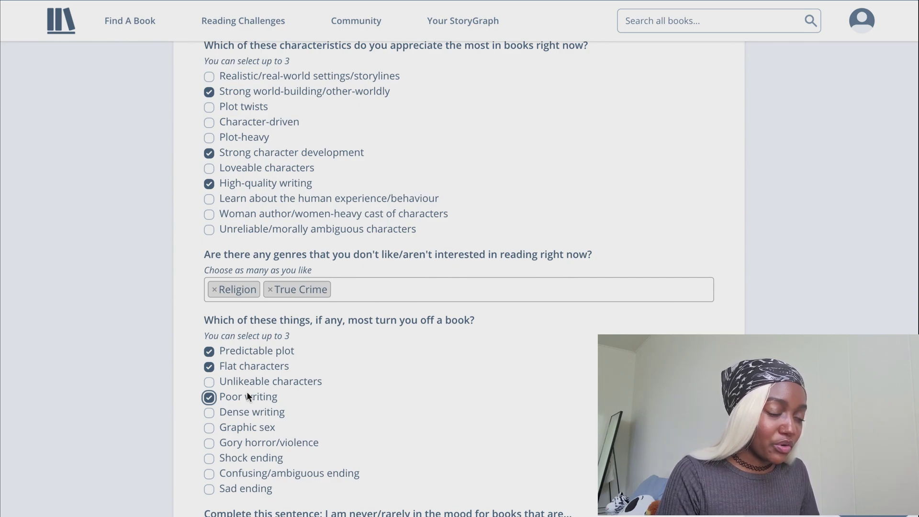
Replace Predictable plot with Confusing/ambiguous ending among the things that most turn the reader off a book.
left_click(254, 442)
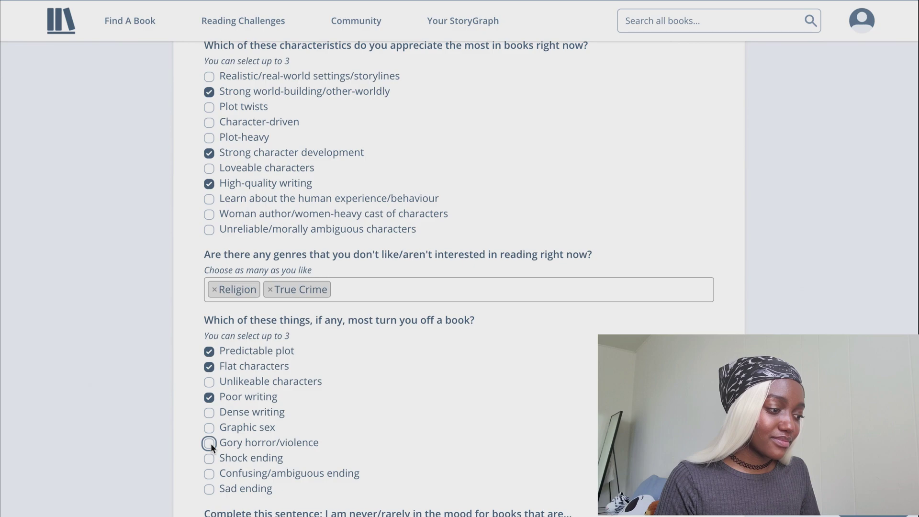
scroll(211, 443, "down", 1)
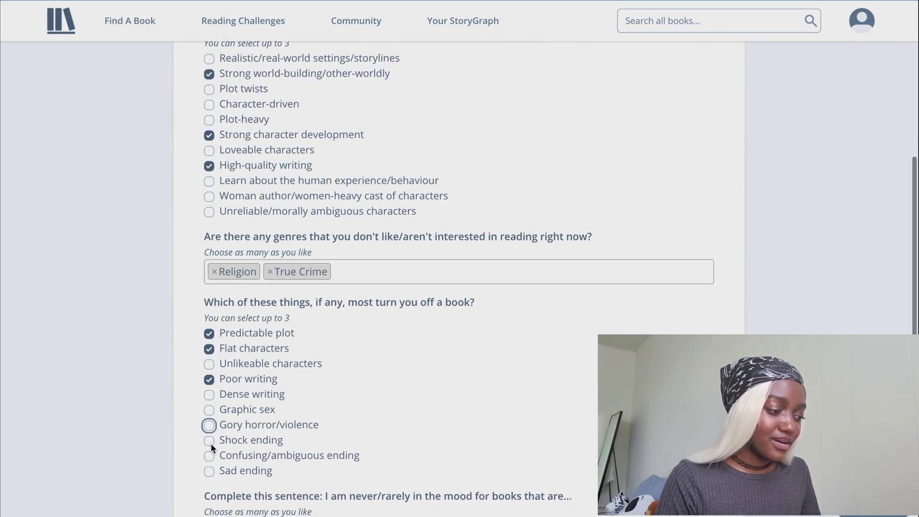
left_click(209, 459)
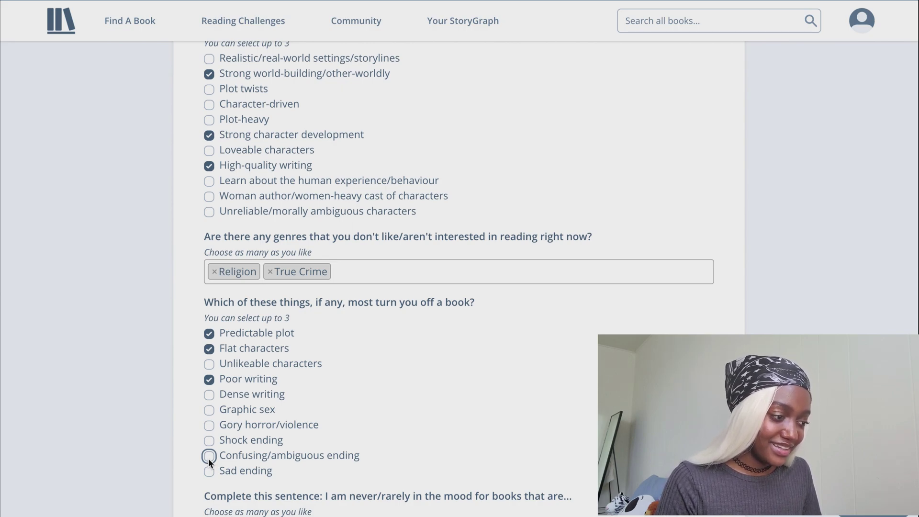
left_click(211, 337)
left_click(211, 455)
Mark tense as a rarely wanted mood, submit the survey answers and postpone the offer to improve recommendations.
scroll(211, 454, "down", 5)
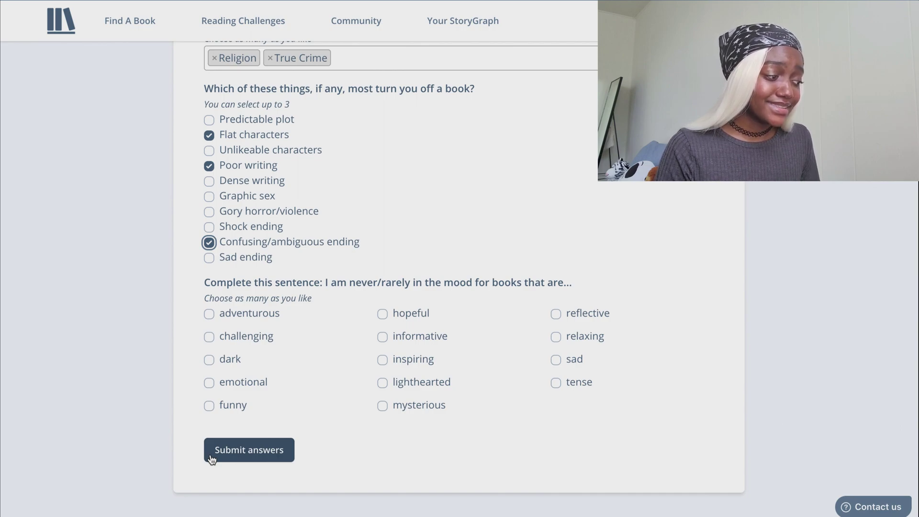
left_click(556, 383)
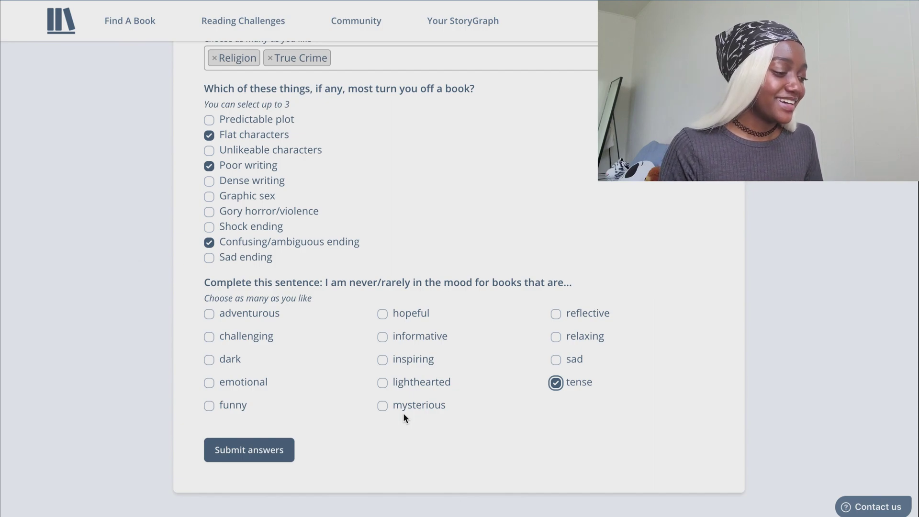
left_click(255, 451)
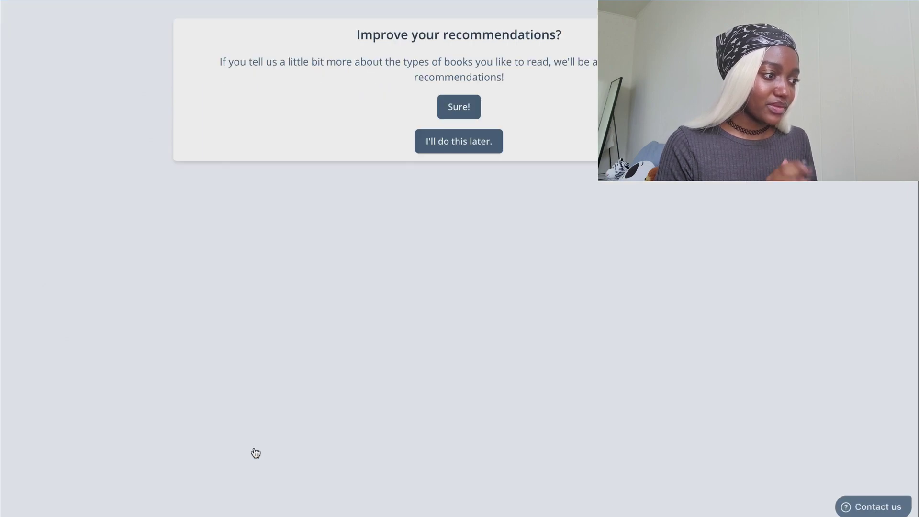
left_click(446, 142)
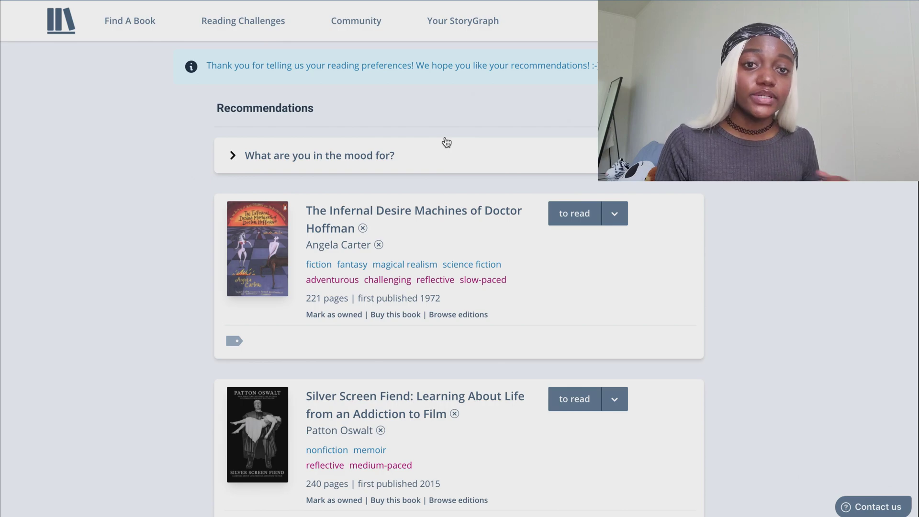
Open the Reading Journal page and search all books for "becoming".
left_click(459, 37)
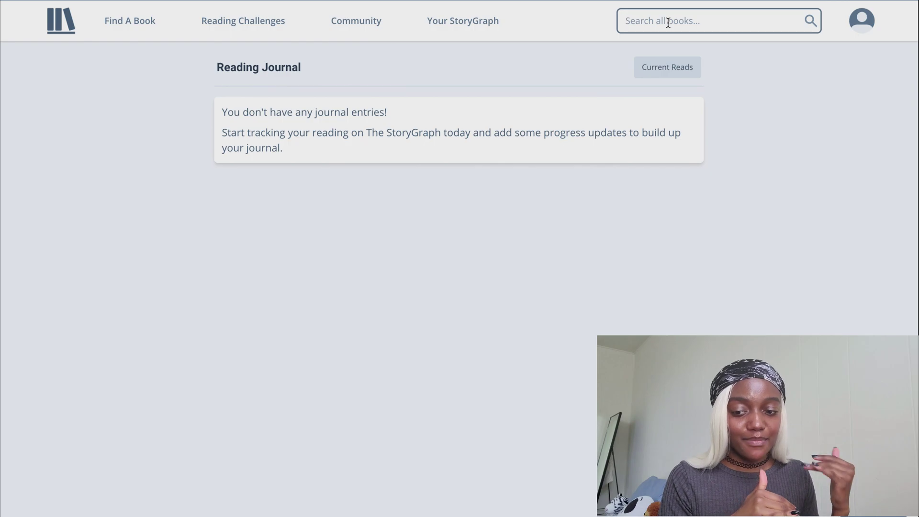
left_click(668, 23)
type("bec")
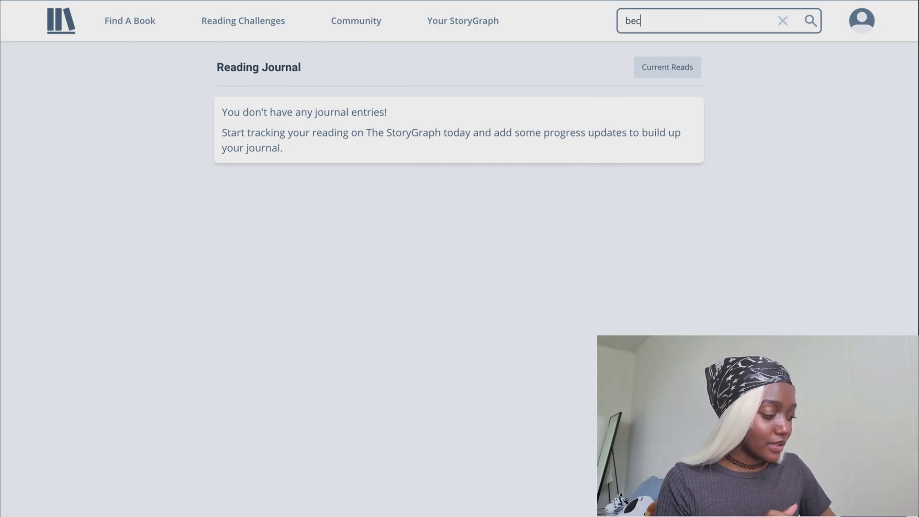
type("oming mi")
key("BackSpace")
key("BackSpace")
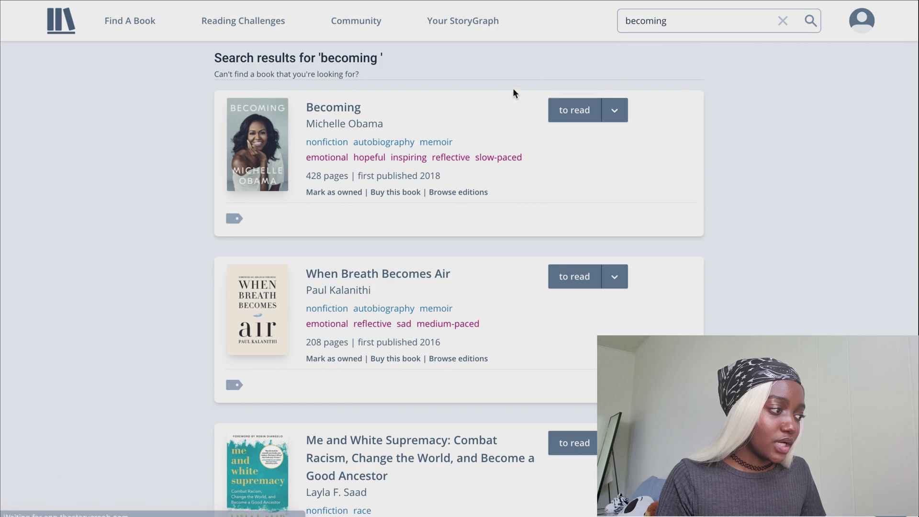
Set the reading status of Michelle Obama's Becoming to read.
left_click(613, 115)
left_click(616, 118)
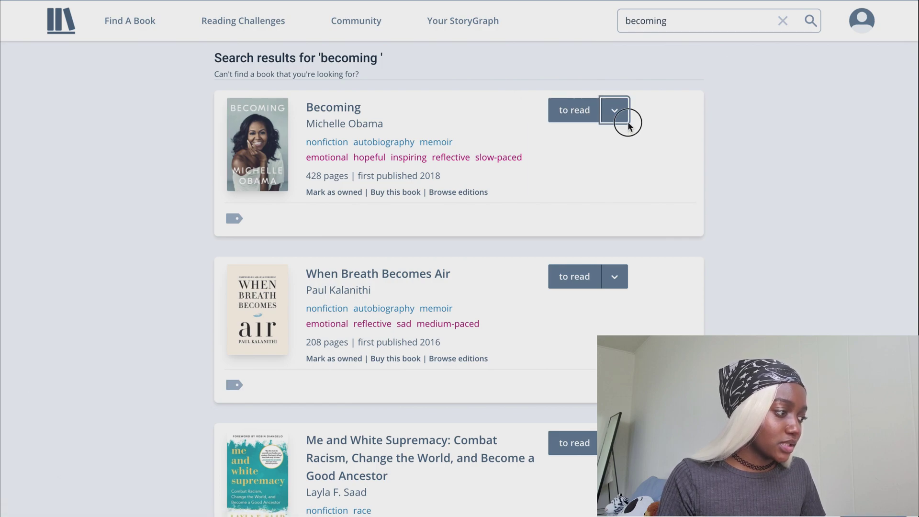
left_click(616, 115)
left_click(616, 115)
left_click(615, 114)
left_click(615, 113)
left_click(616, 109)
left_click(615, 110)
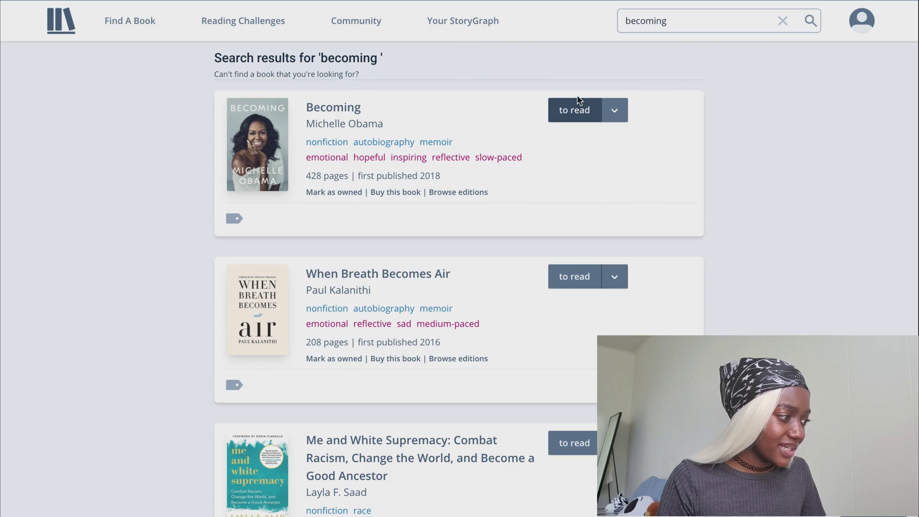
left_click(615, 110)
left_click(601, 134)
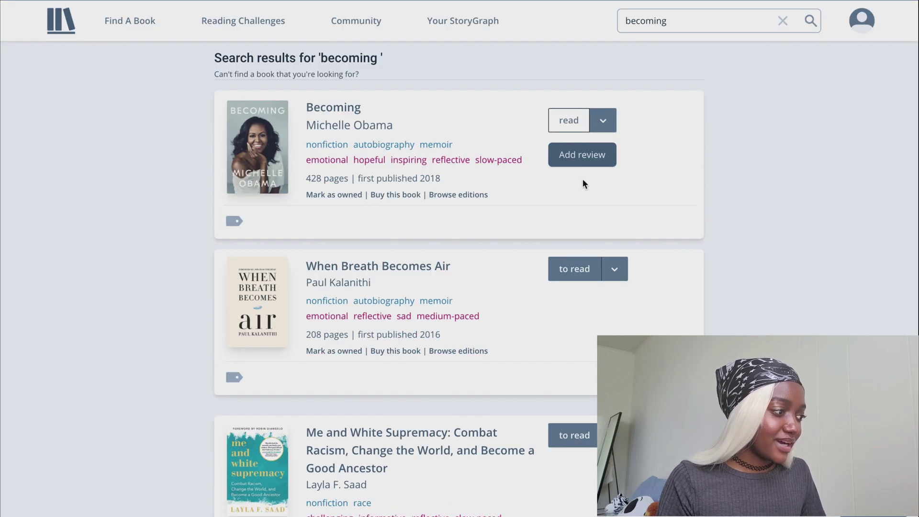
left_click(613, 305)
left_click(613, 305)
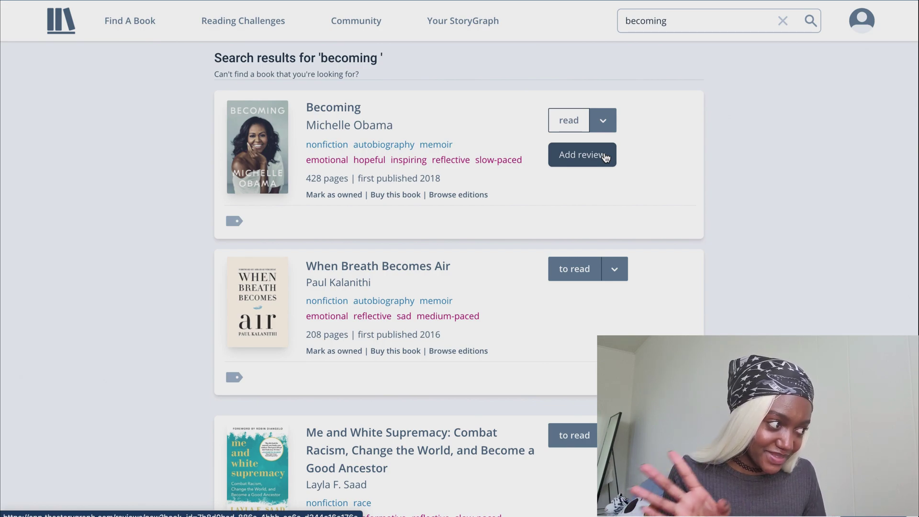
Replace the previous book search with "how google works" and run it.
left_click(784, 20)
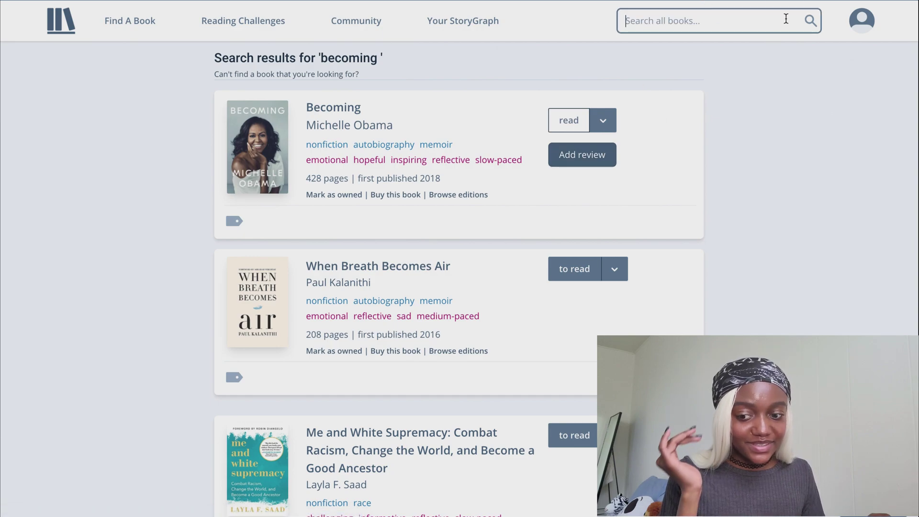
type("how google works")
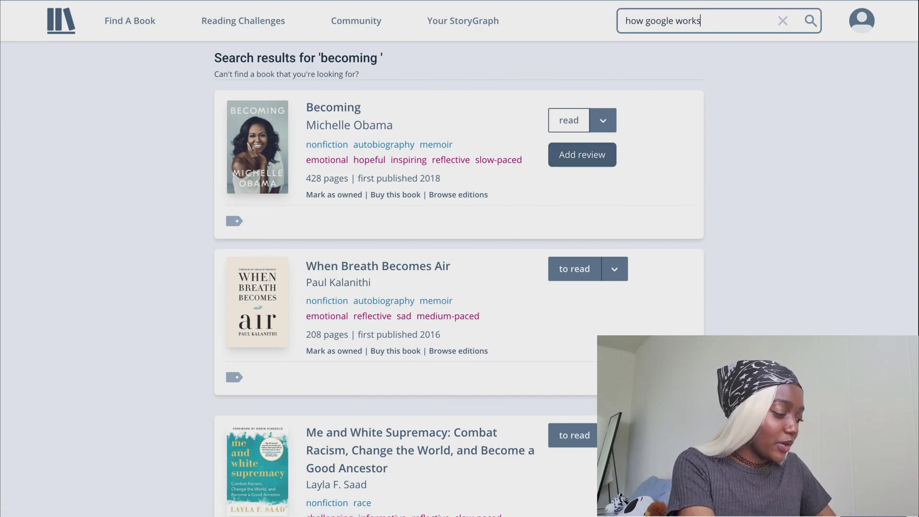
key("Return")
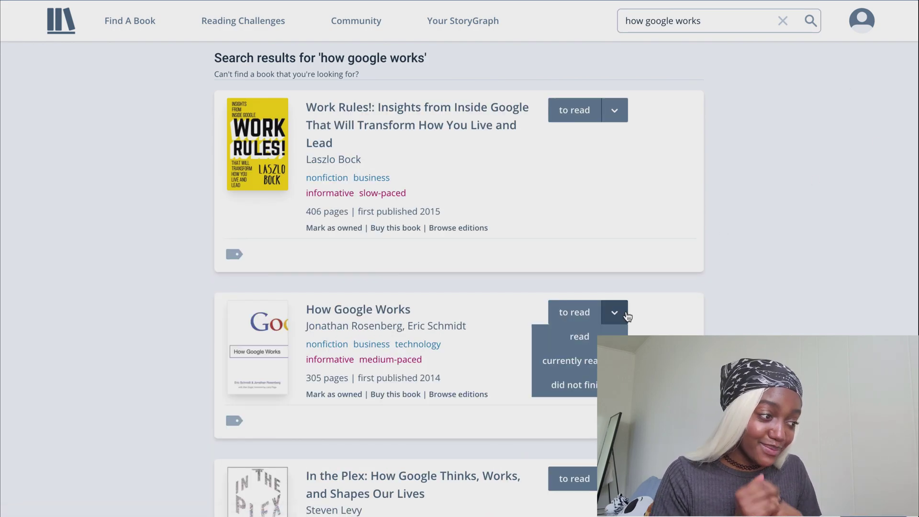
Set the reading status of How Google Works to read and open the Your StoryGraph profile page.
mouse_move(611, 325)
left_click(579, 336)
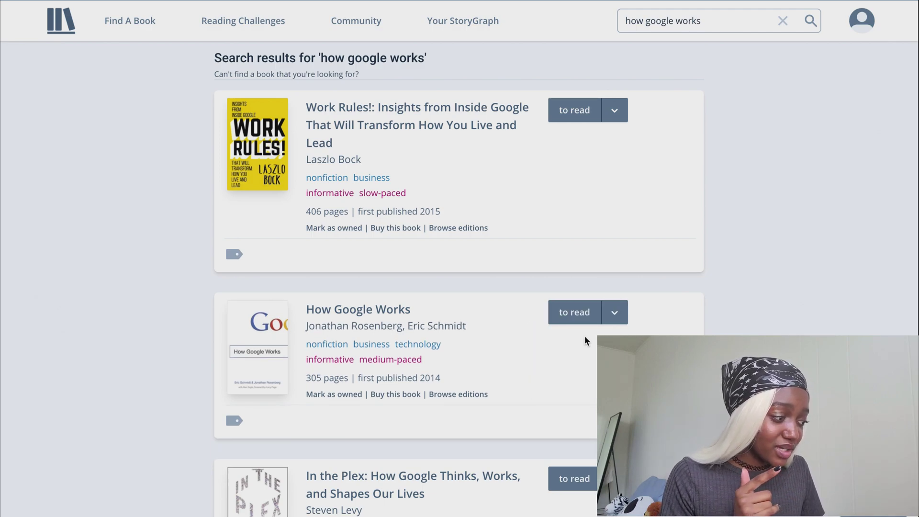
mouse_move(608, 324)
left_click(587, 344)
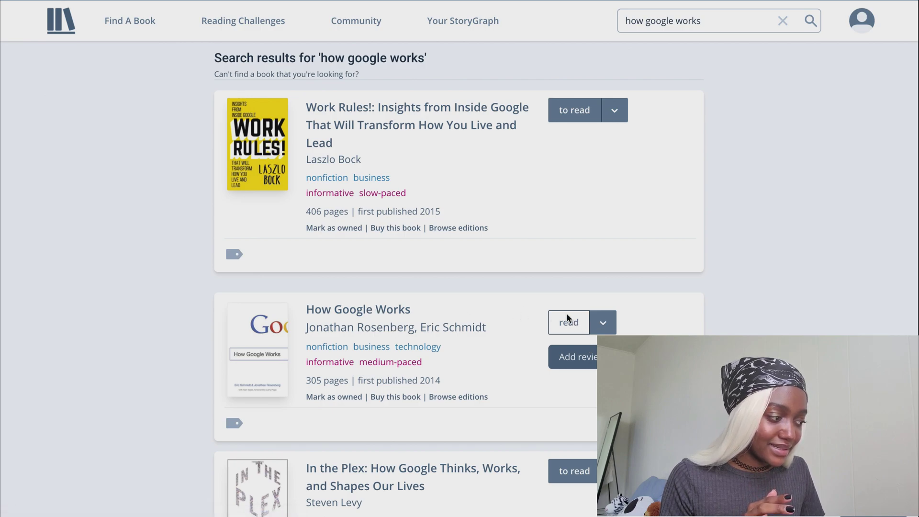
mouse_move(606, 324)
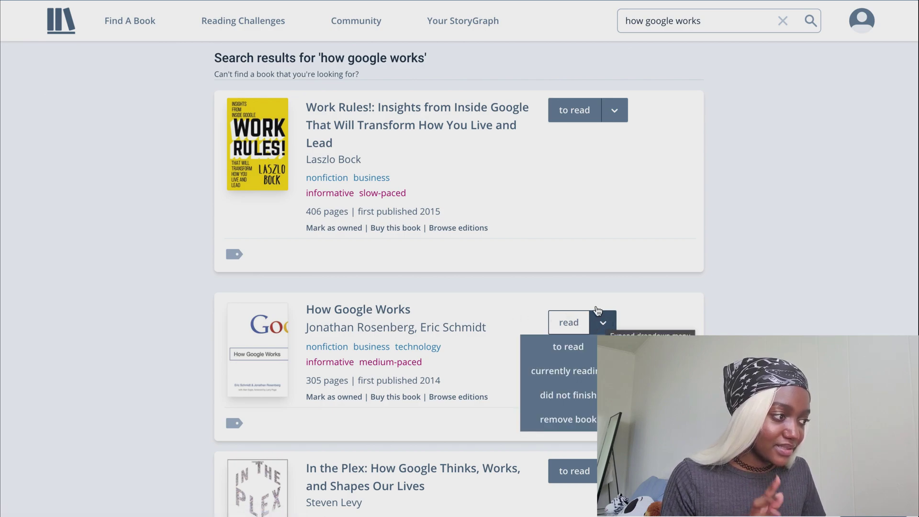
left_click(468, 28)
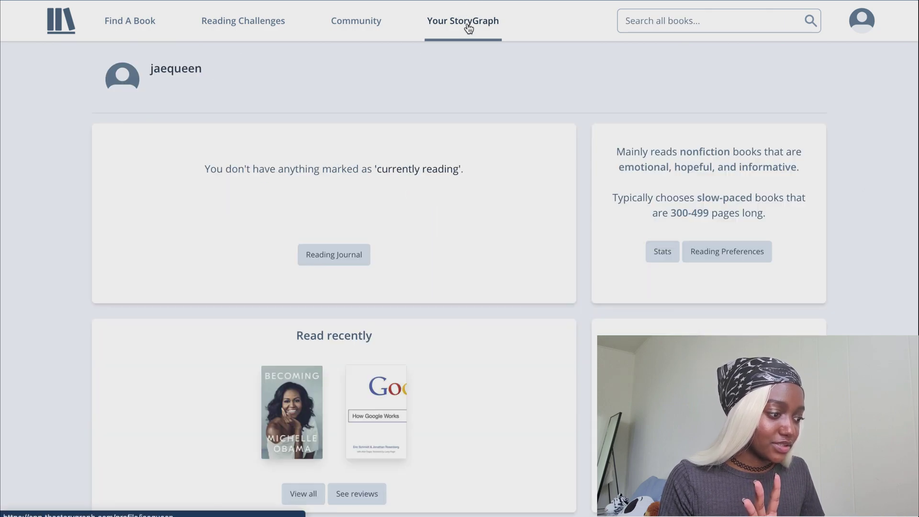
Open Becoming from the recently read books and set its finish date to 6 January 2021.
scroll(441, 335, "down", 1)
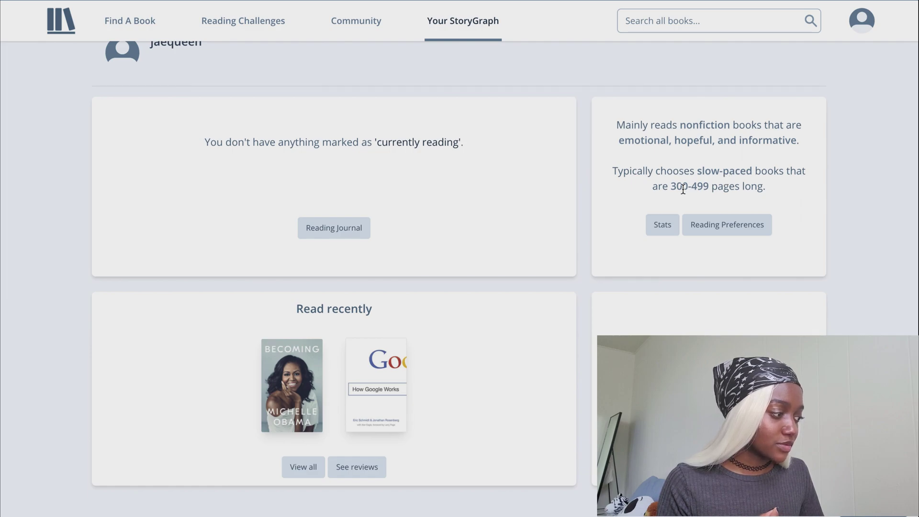
left_click(283, 396)
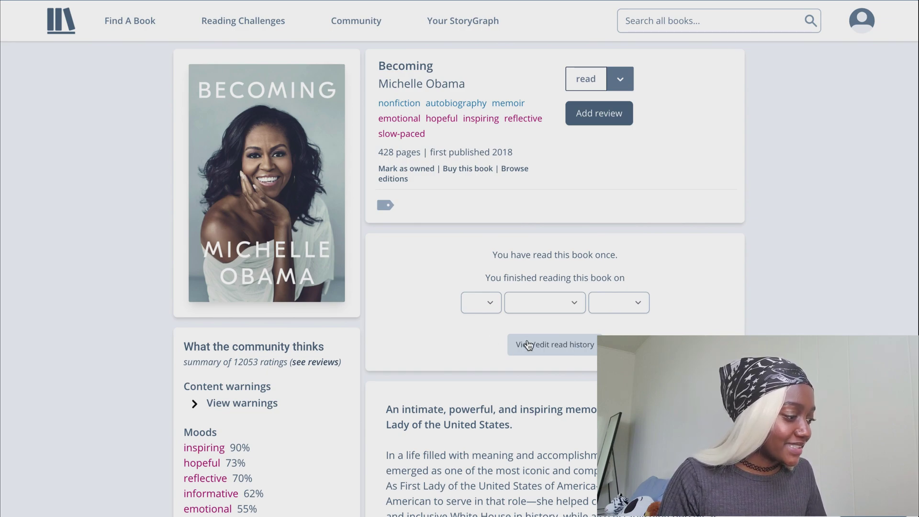
left_click(495, 305)
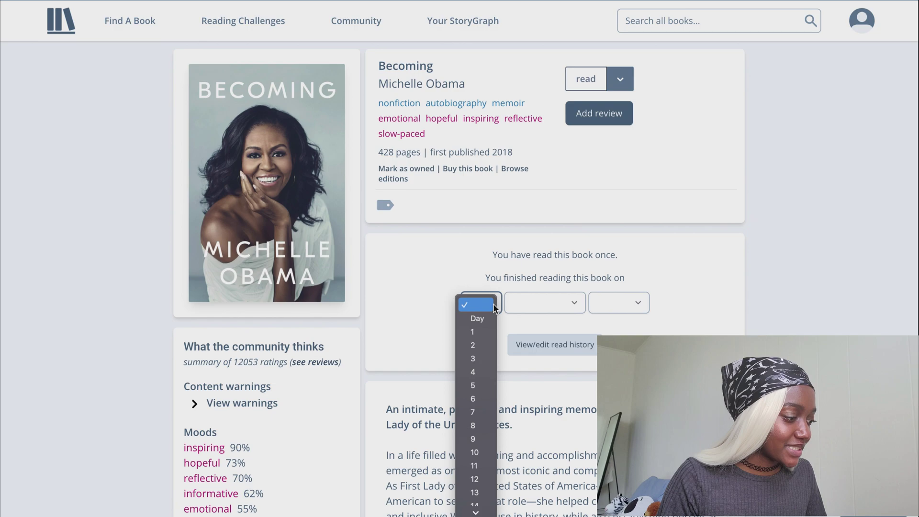
left_click(474, 398)
left_click(565, 304)
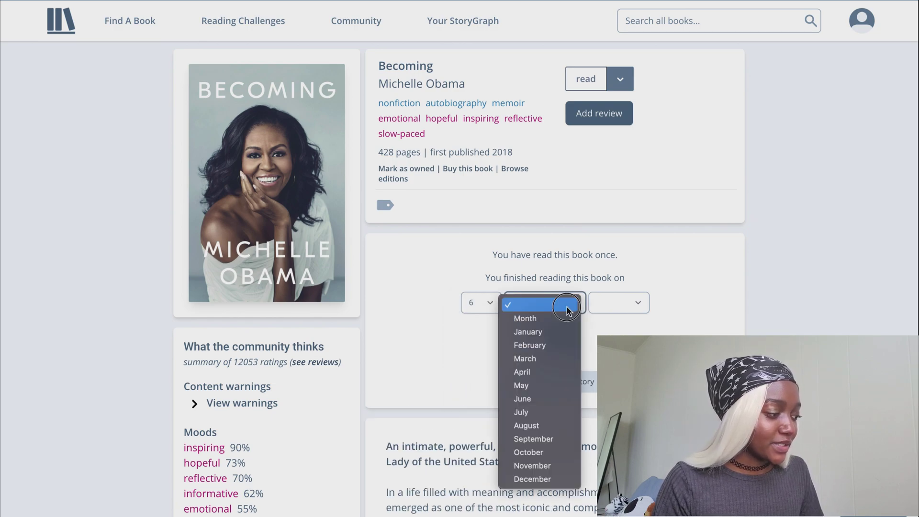
left_click(548, 333)
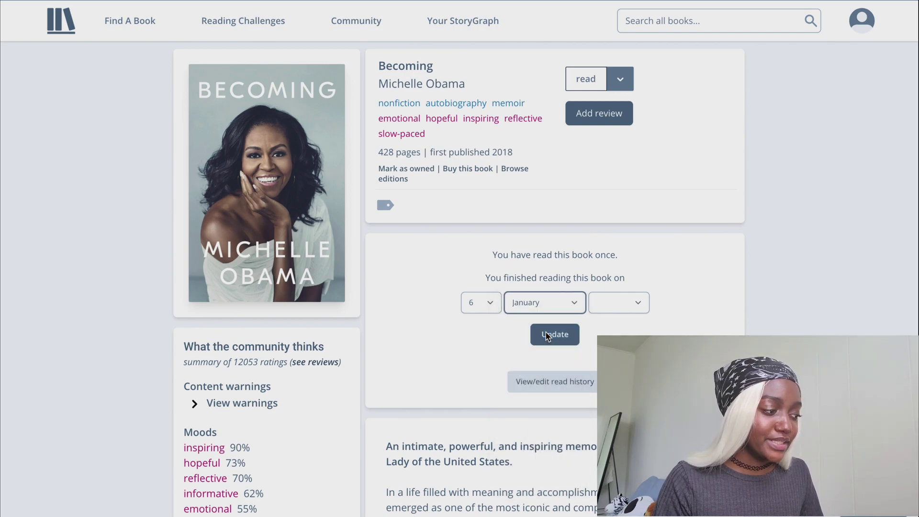
left_click(618, 305)
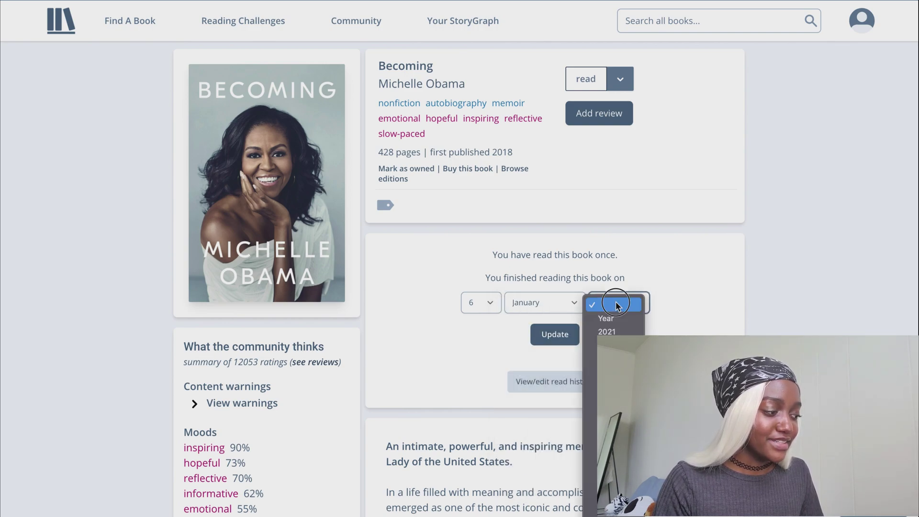
left_click(607, 332)
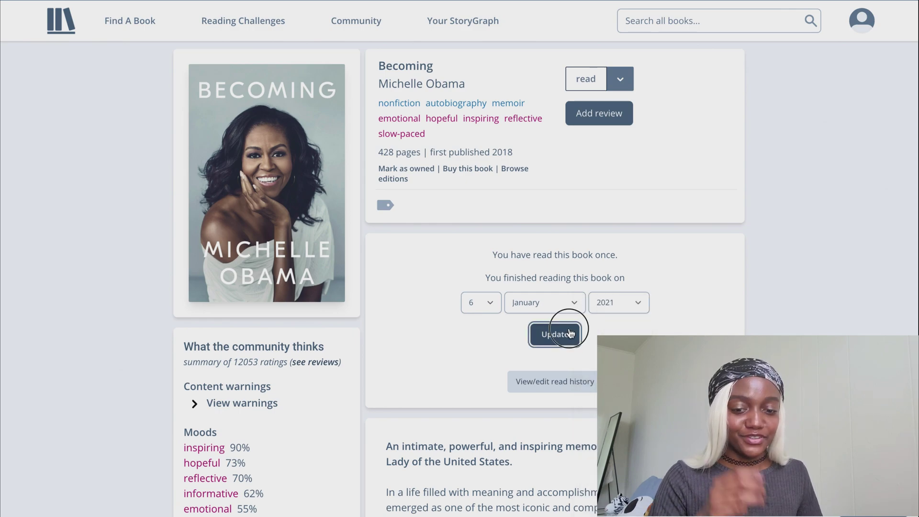
left_click(554, 334)
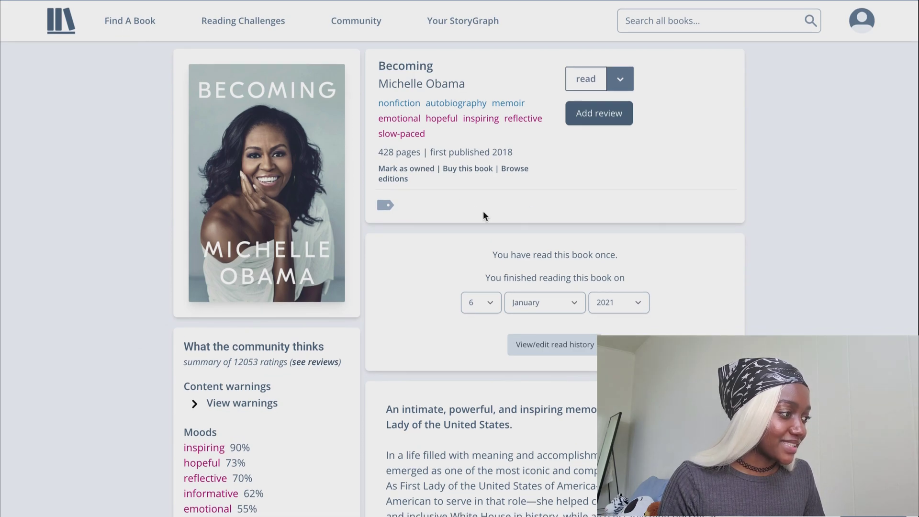
Return to the profile page, open How Google Works and set its finish date to 9 January 2021.
left_click(454, 21)
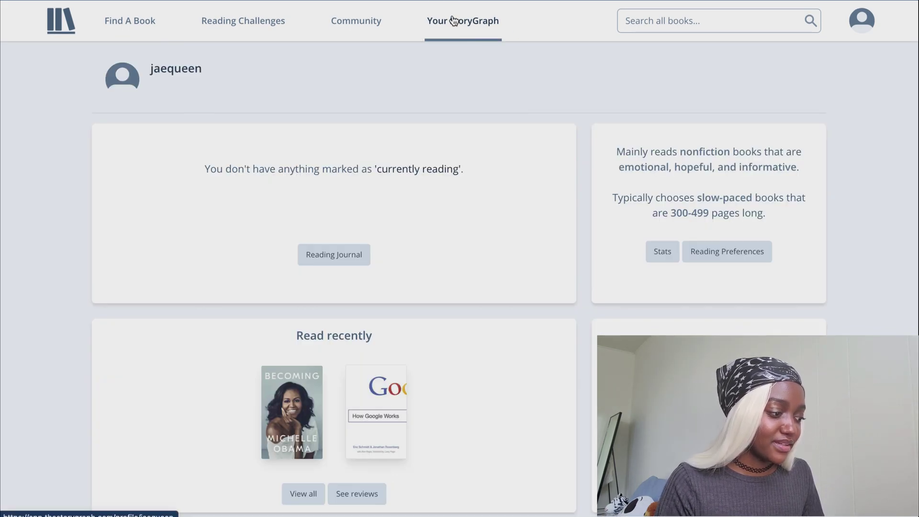
left_click(358, 395)
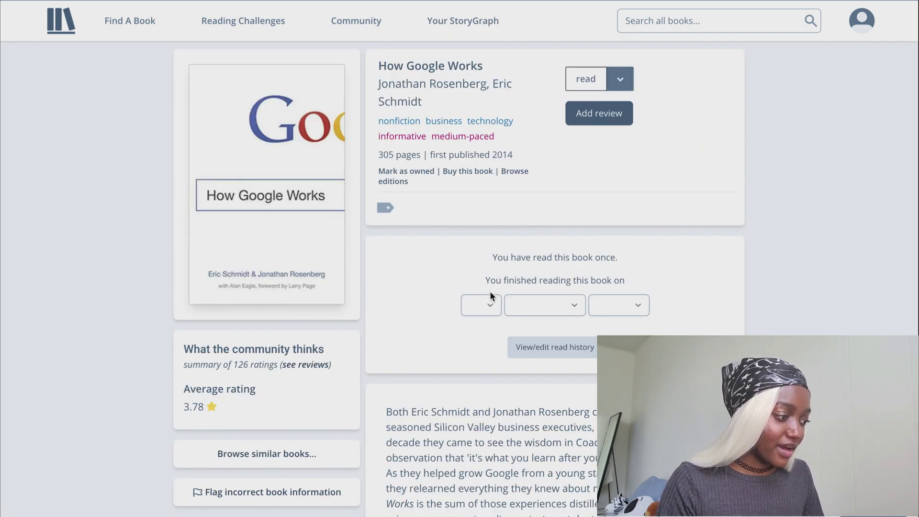
left_click(493, 305)
left_click(475, 441)
left_click(567, 305)
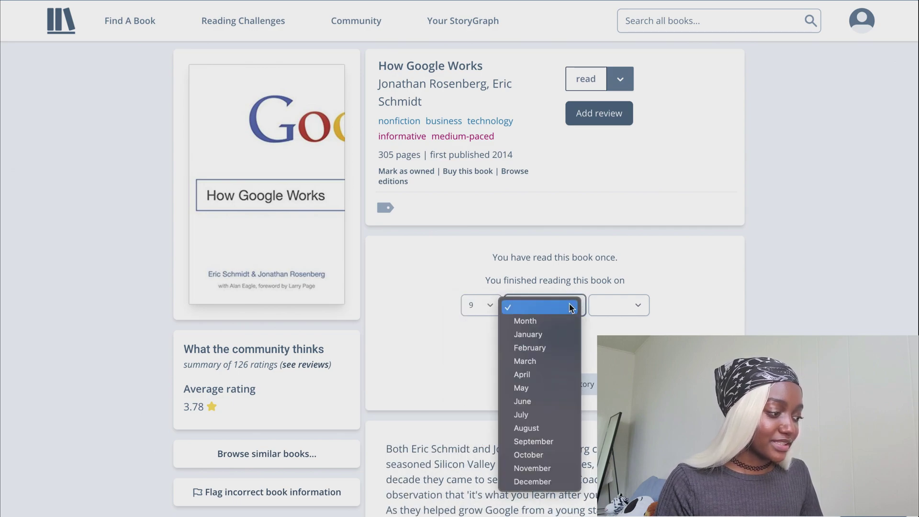
left_click(537, 336)
left_click(628, 305)
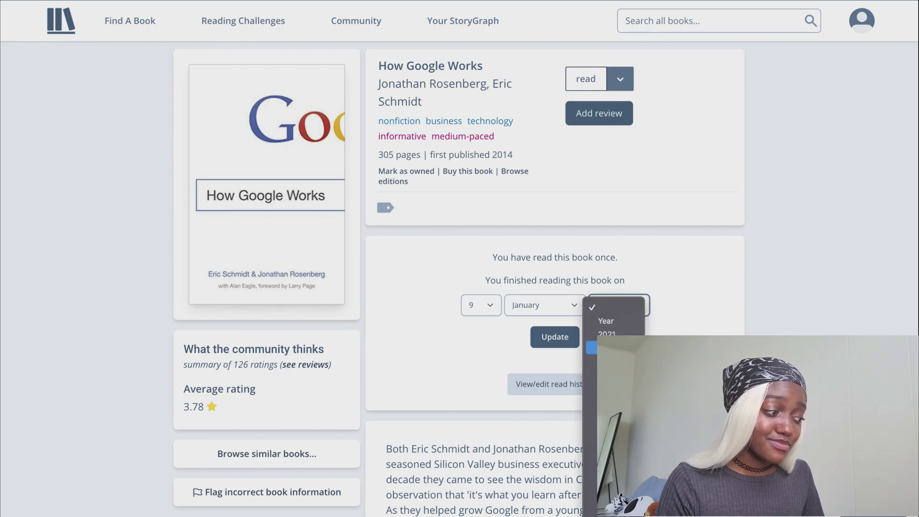
left_click(606, 334)
left_click(557, 338)
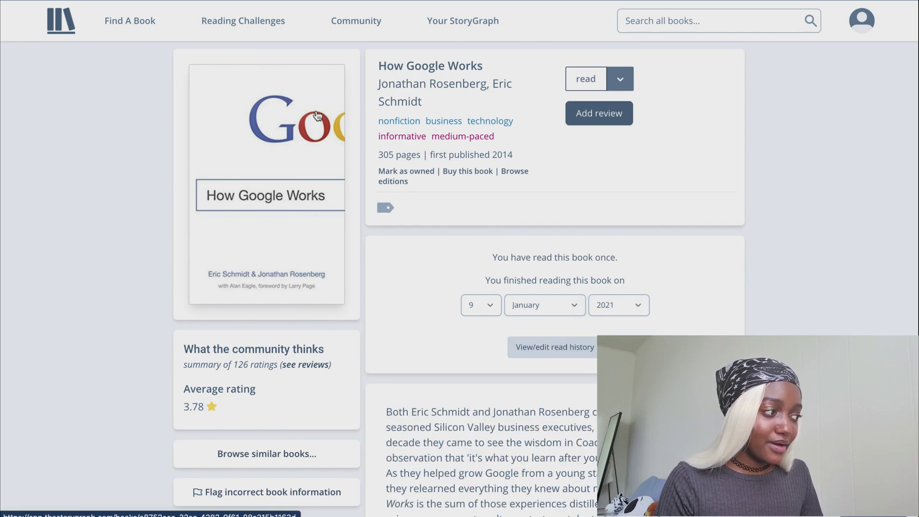
Search all books for "good omens" and set The Quite Nice and Fairly Accurate Good Omens Script Book to read.
left_click(644, 20)
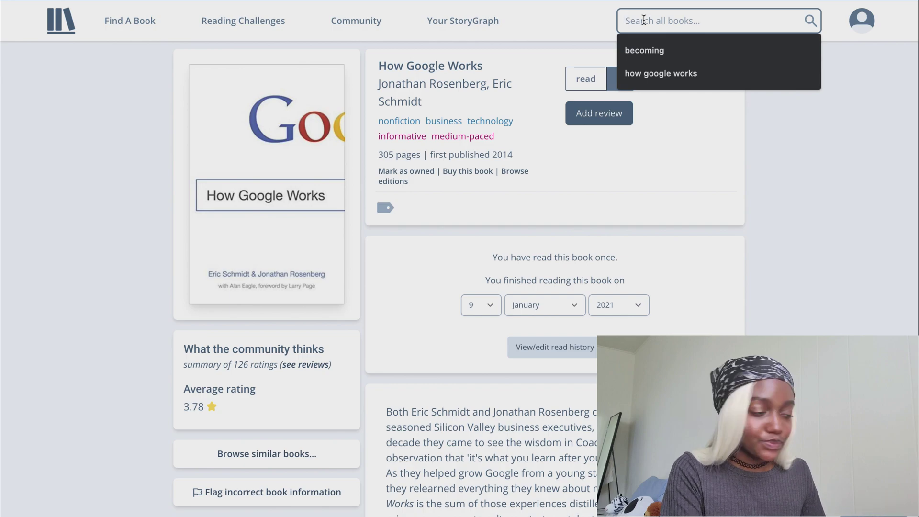
type("good omens")
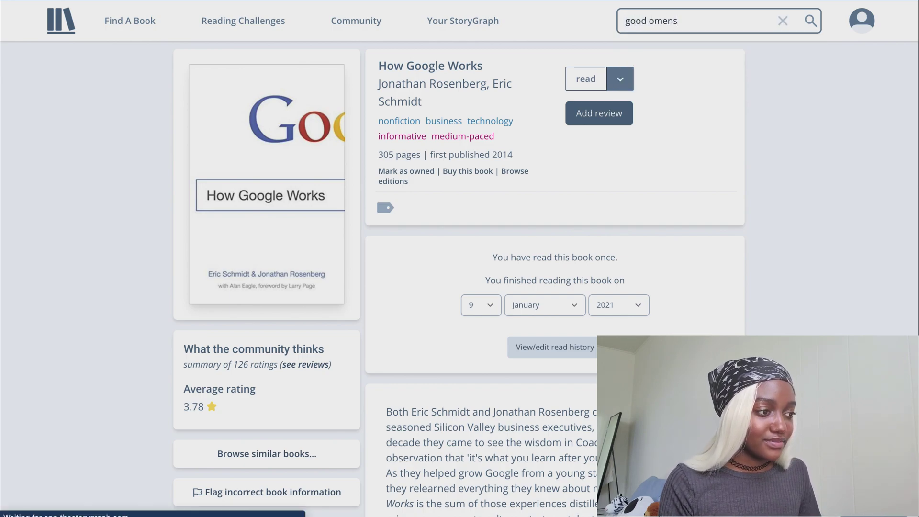
key("Return")
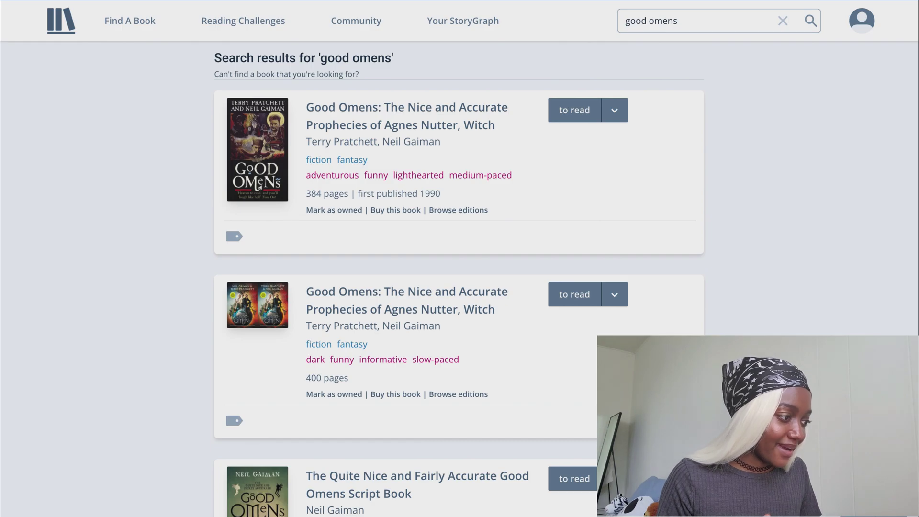
scroll(654, 293, "down", 2)
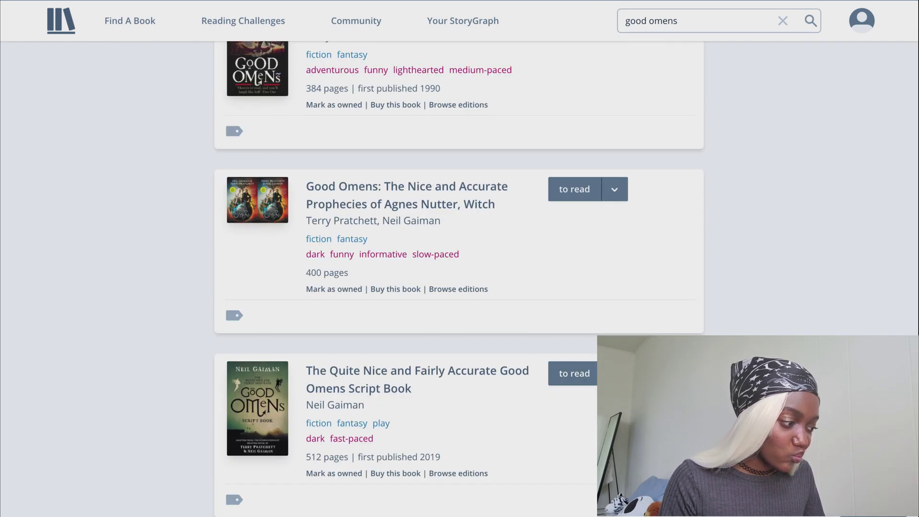
left_click(614, 373)
left_click(586, 401)
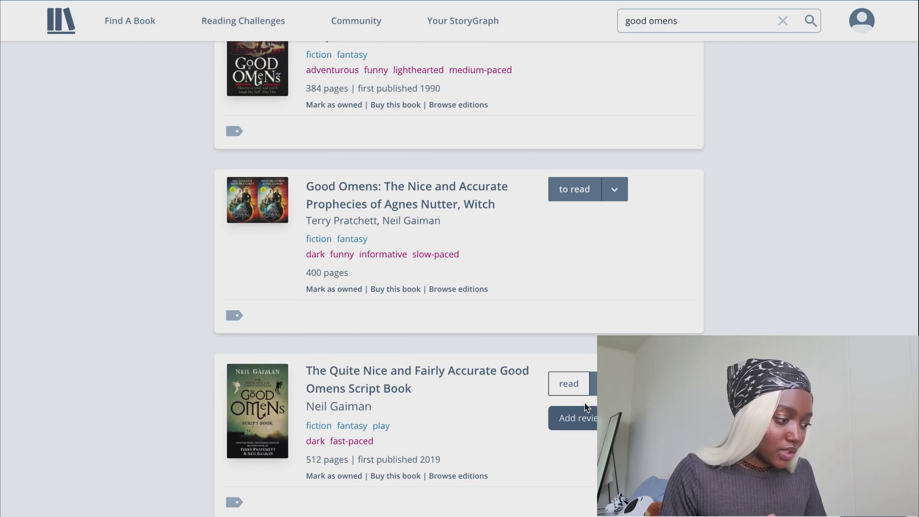
Open the Good Omens Script Book's page and bring up the day choices for its finish date.
scroll(399, 386, "down", 3)
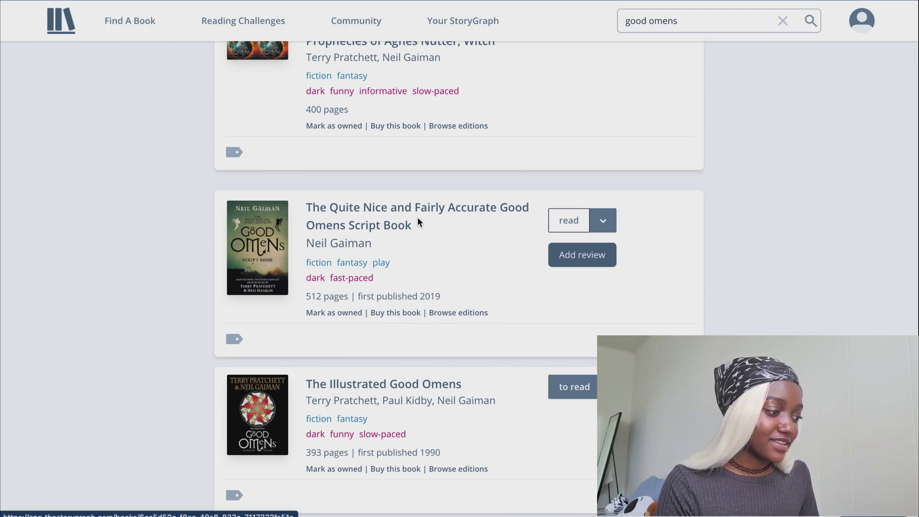
left_click(394, 209)
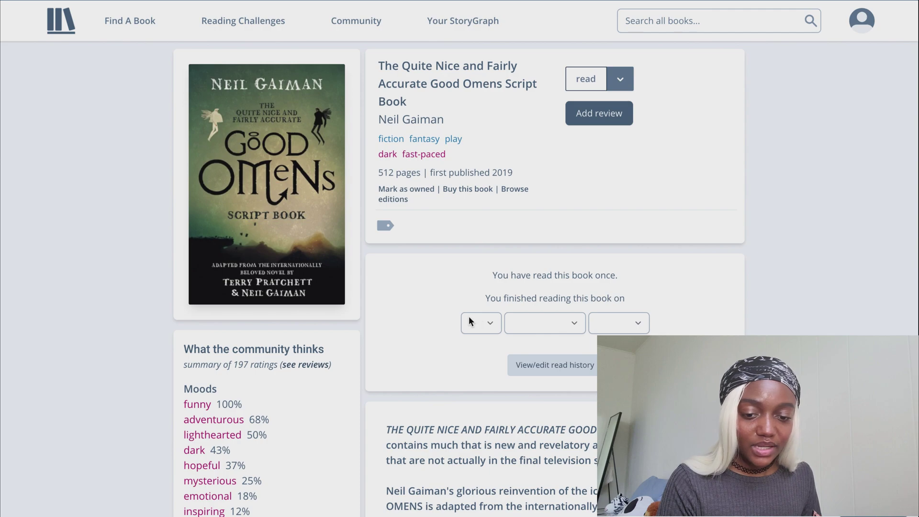
left_click(492, 330)
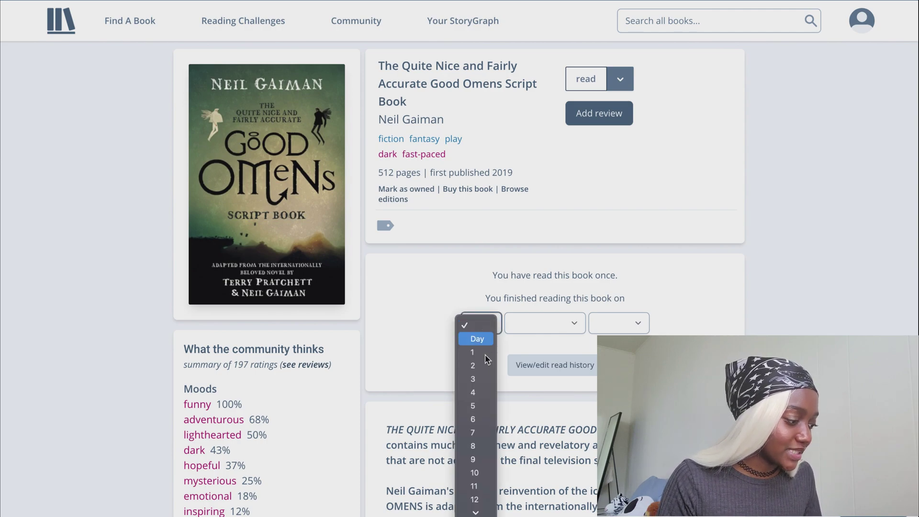
scroll(476, 475, "down", 5)
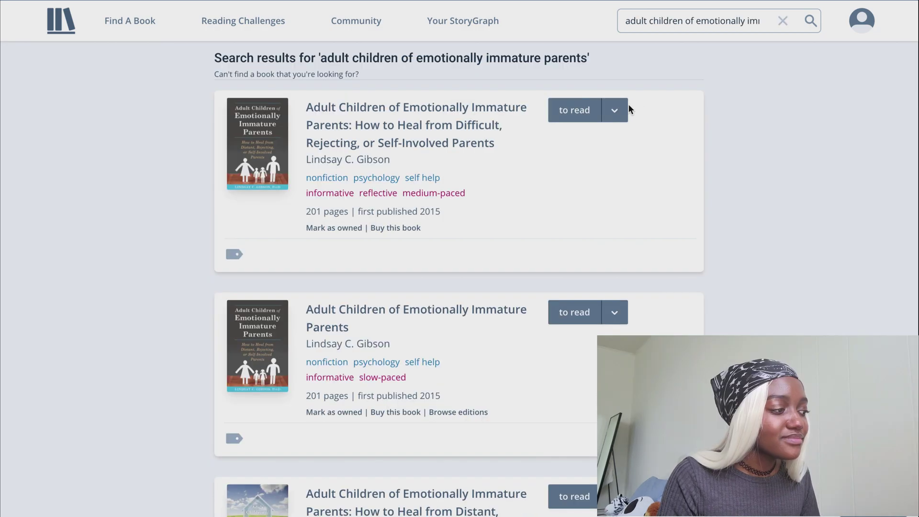
Set Adult Children of Emotionally Immature Parents: How to Heal from Difficult, Rejecting, or Self-Involved Parents to currently reading and mark it as owned.
left_click(618, 108)
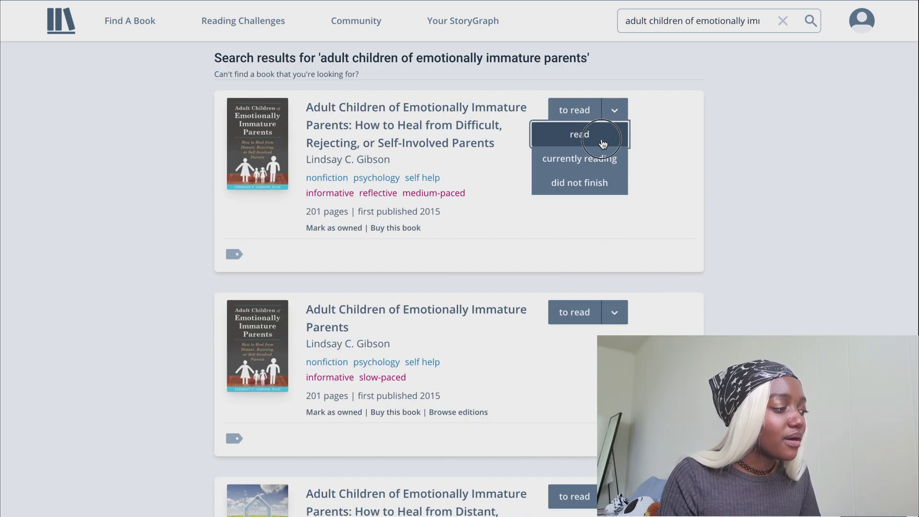
left_click(580, 135)
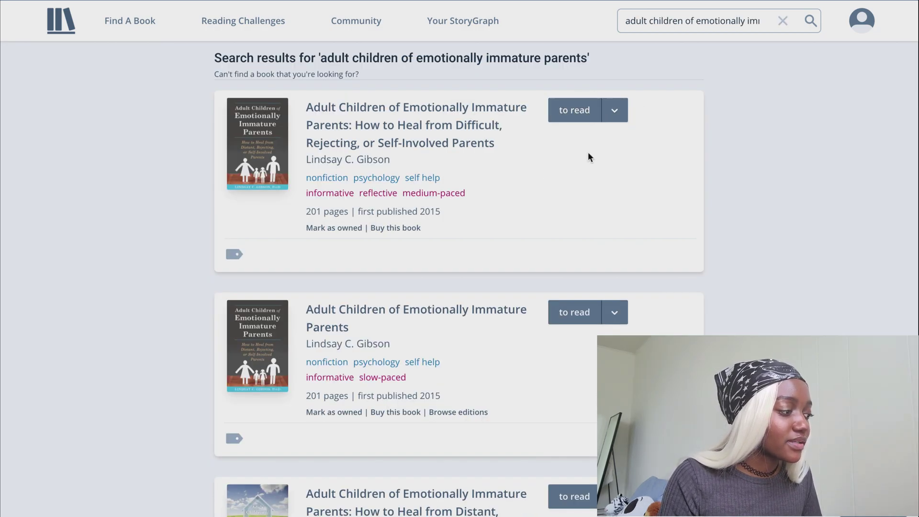
left_click(615, 111)
left_click(588, 165)
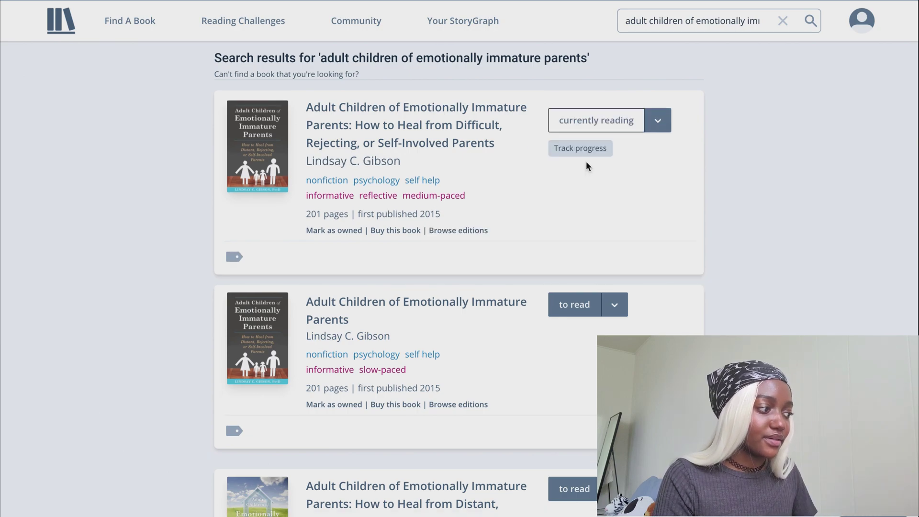
left_click(596, 148)
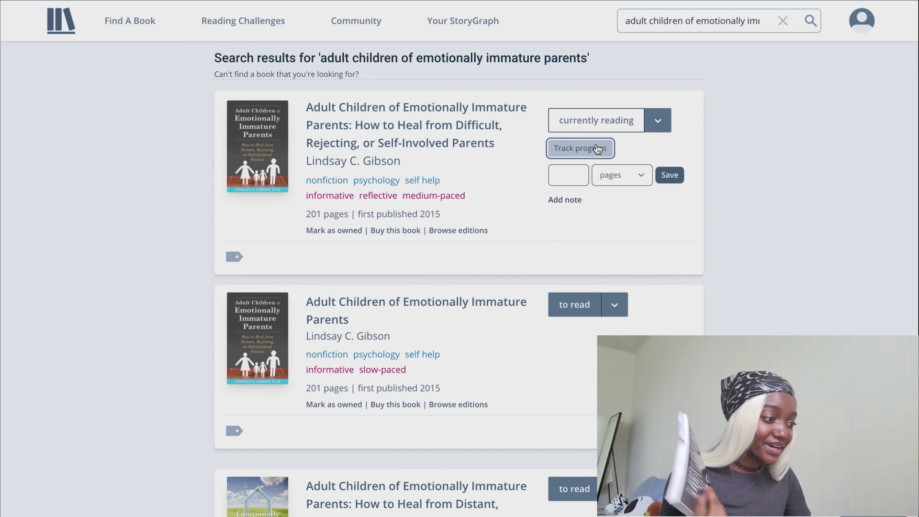
left_click(347, 232)
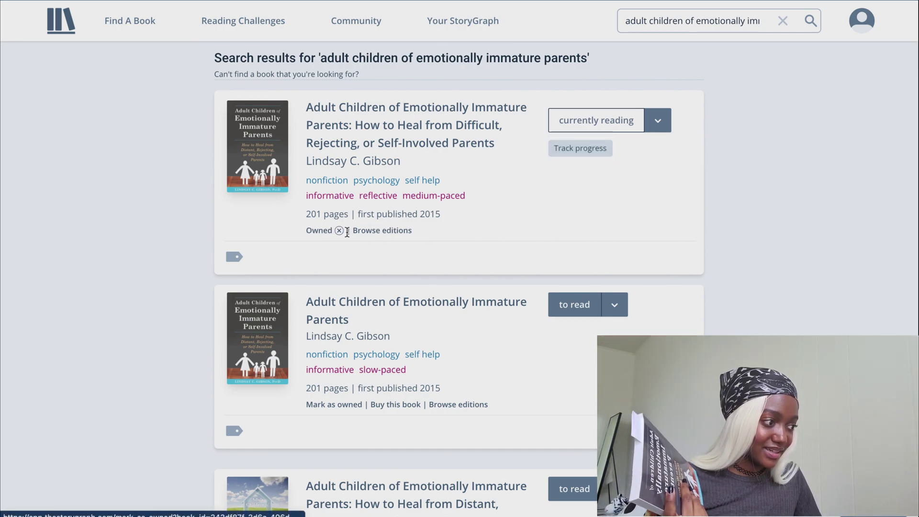
Record and save a reading progress of 38 pages for the owned Adult Children of Emotionally Immature Parents edition.
left_click(581, 154)
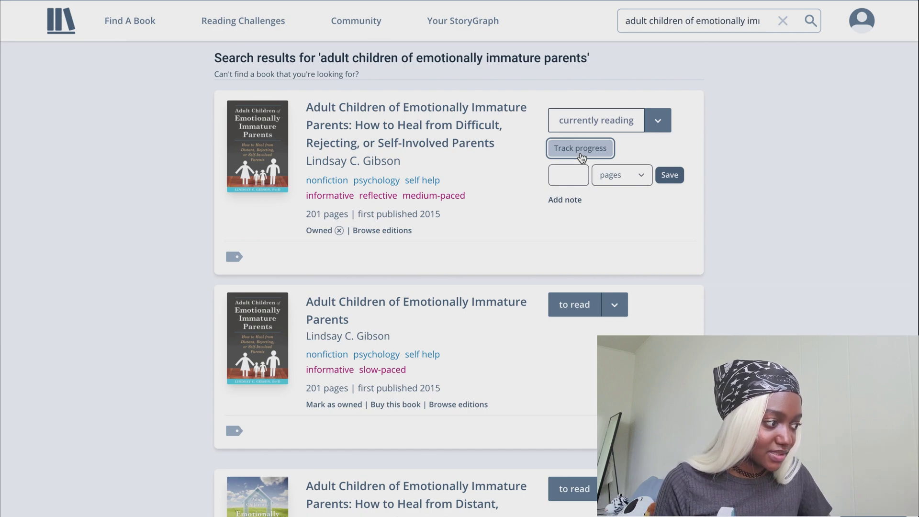
left_click(576, 173)
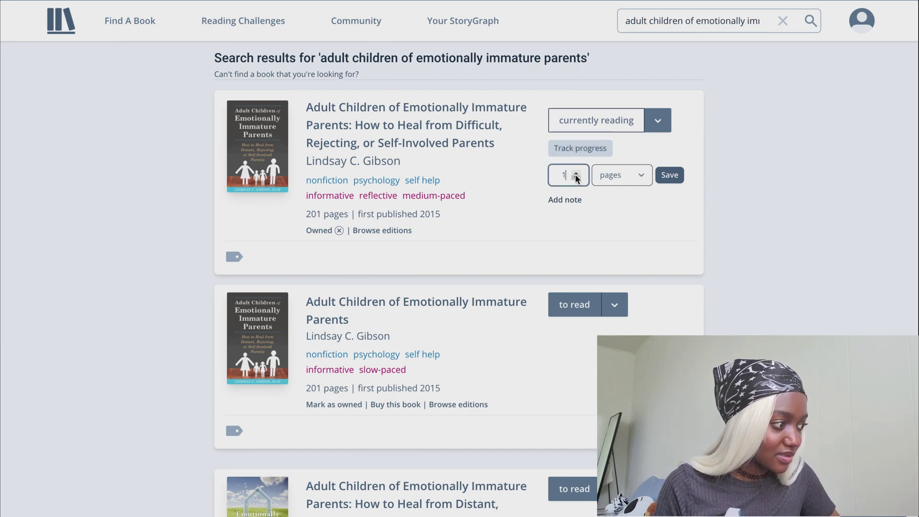
type("38")
key("BackSpace")
key("BackSpace")
key("BackSpace")
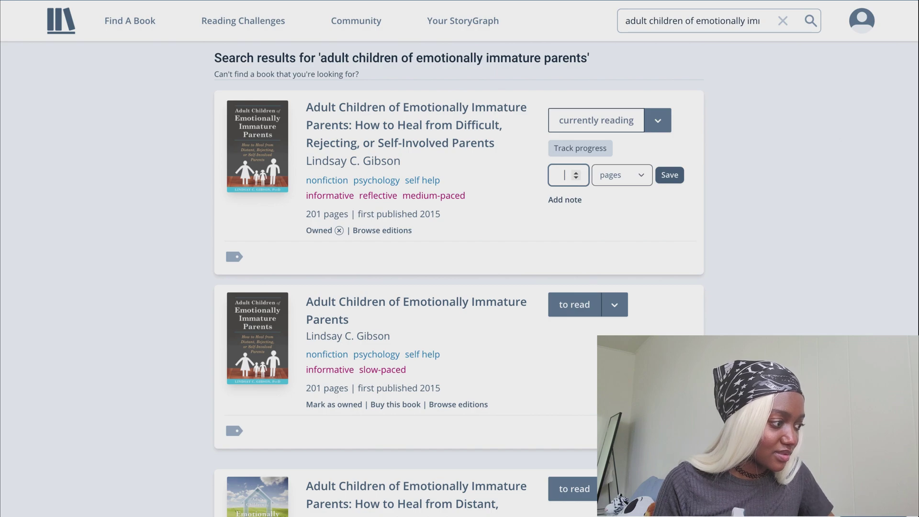
type("38")
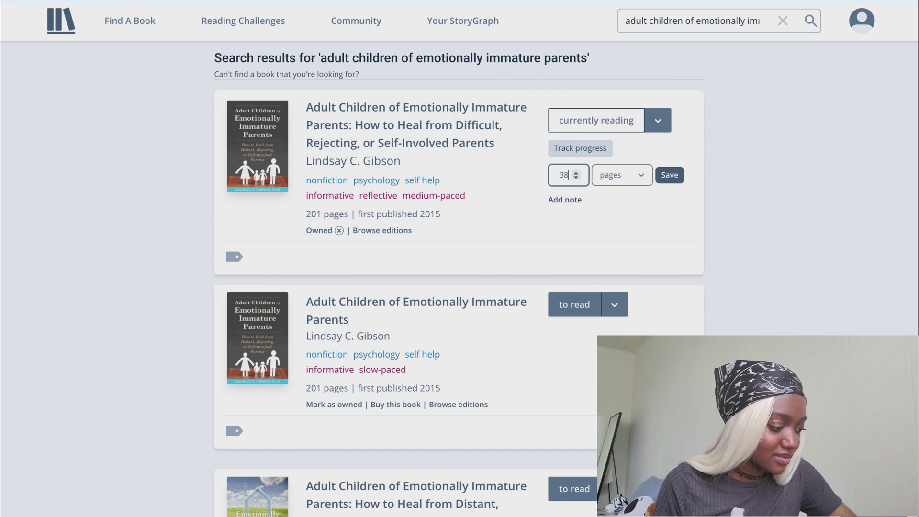
left_click(668, 175)
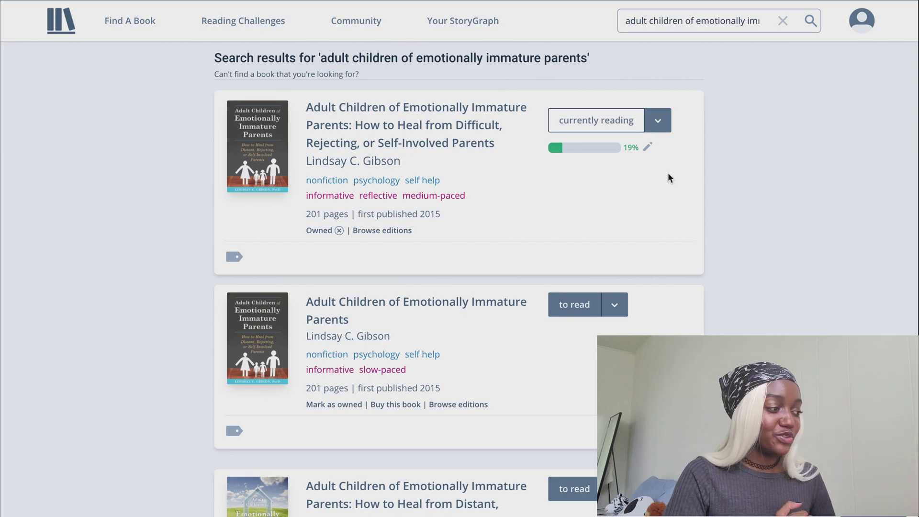
Open the Your StoryGraph profile page and review the currently reading, recently read and owned books sections.
left_click(467, 22)
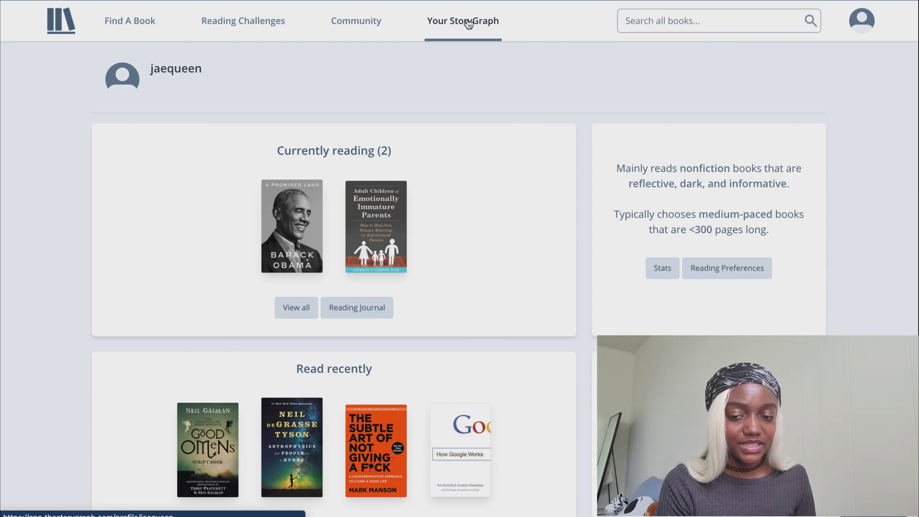
scroll(310, 279, "down", 5)
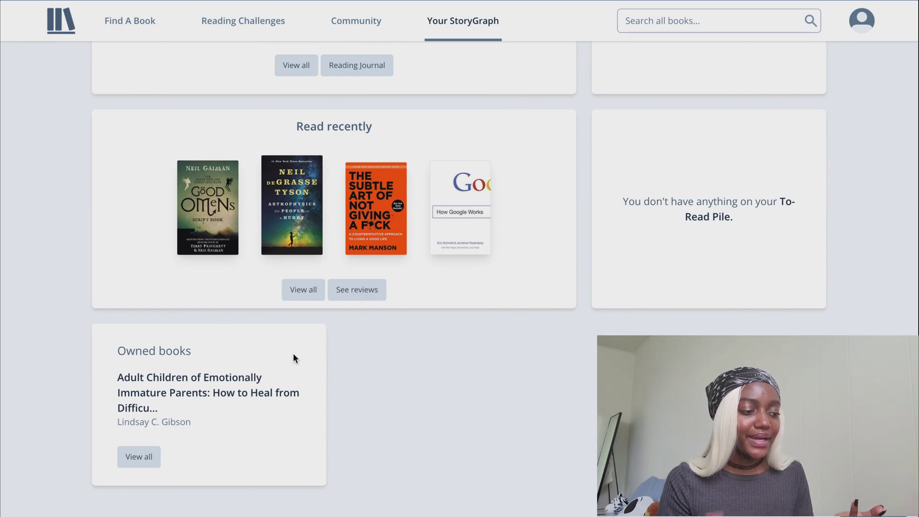
scroll(294, 354, "up", 2)
scroll(293, 355, "up", 3)
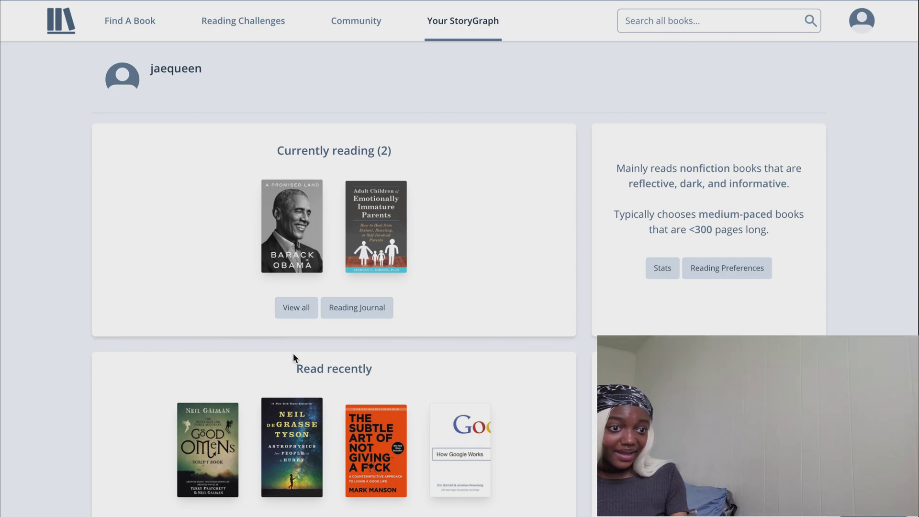
Search for "think and grow rich" and mark the 394-page Think and Grow Rich edition as did not finish.
left_click(708, 22)
type("th")
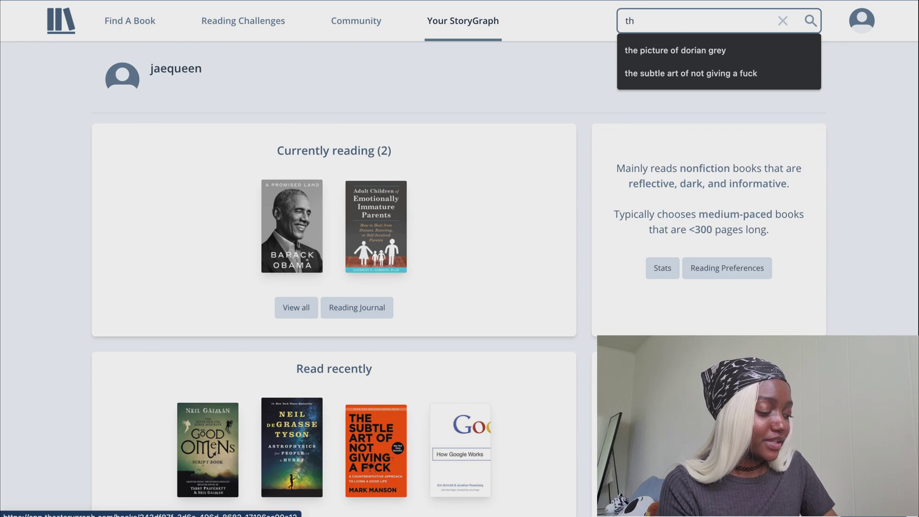
type("ink and grow rich")
key("Return")
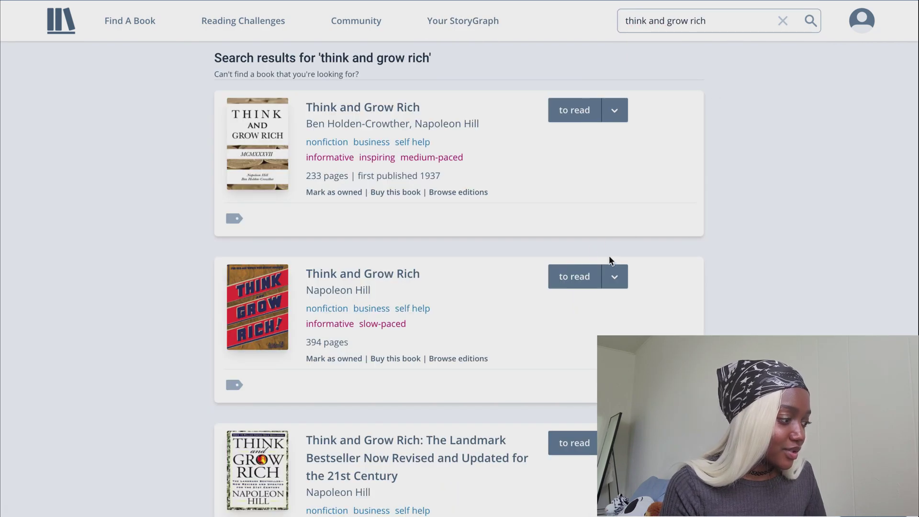
left_click(614, 277)
left_click(594, 348)
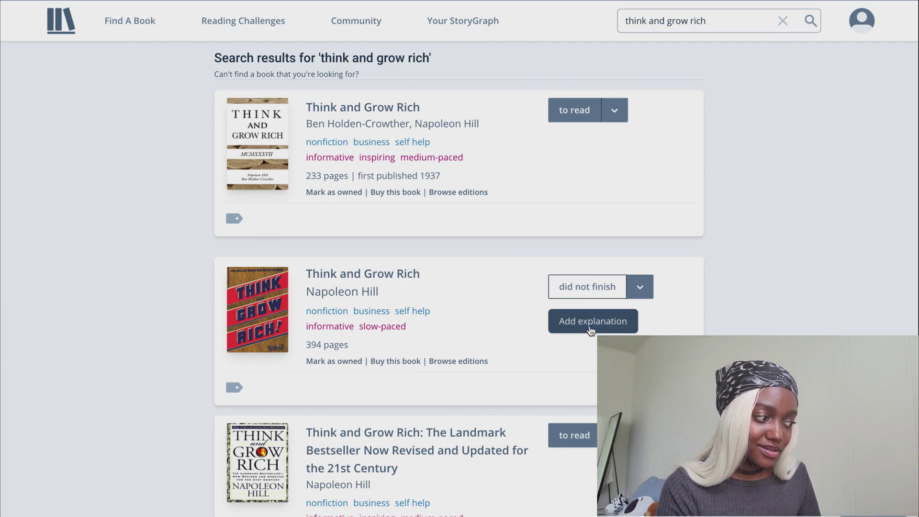
View the did-not-finish explanation form for Think and Grow Rich, return to the search results and check the book's other status choices.
left_click(589, 324)
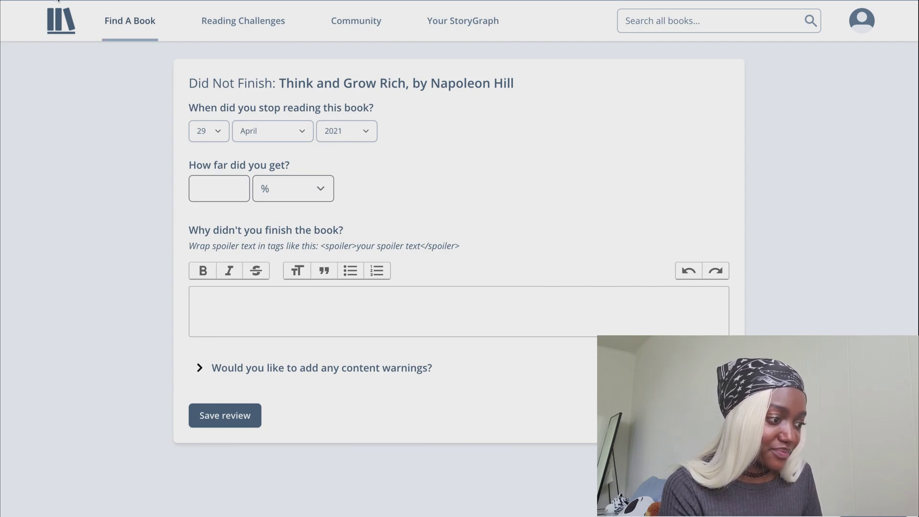
key("alt+Left")
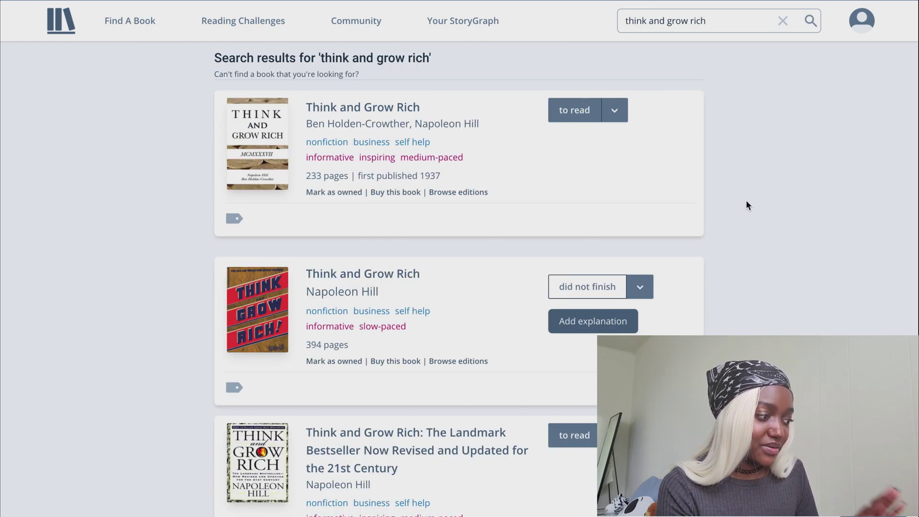
left_click(640, 287)
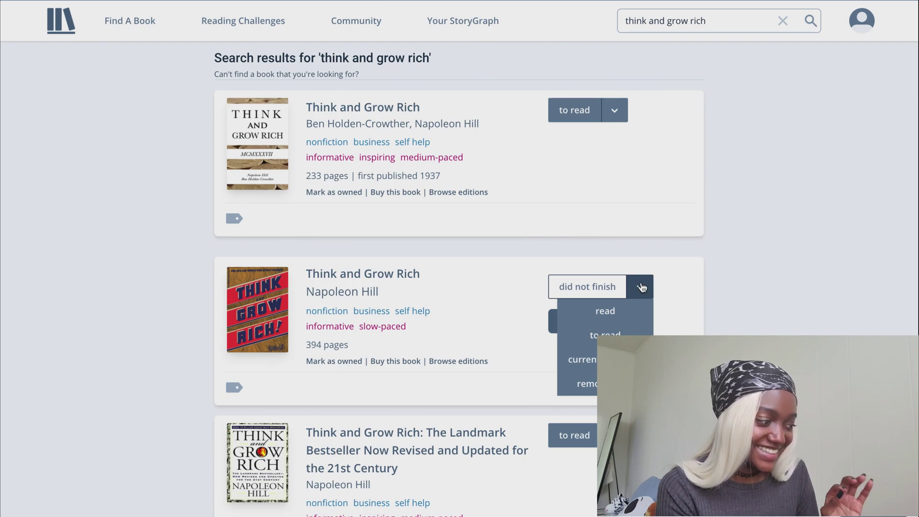
left_click(691, 287)
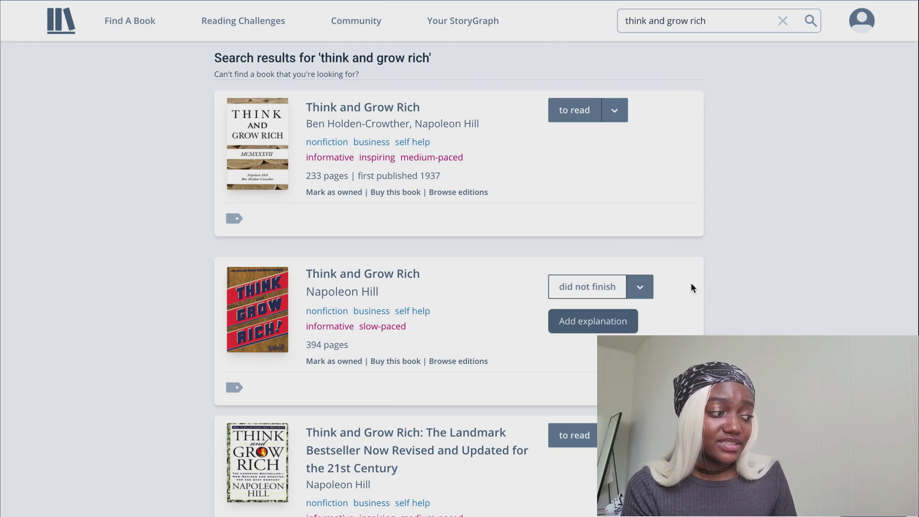
Mark the 267-page You Are a Badass at Making Money: Master the Mindset of Wealth as to read and view the profile's To-Read Pile.
left_click(582, 120)
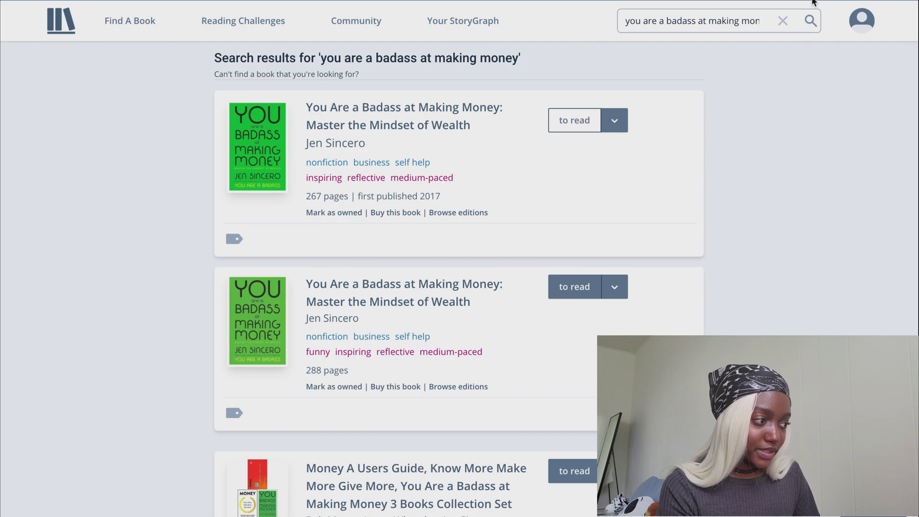
left_click(489, 29)
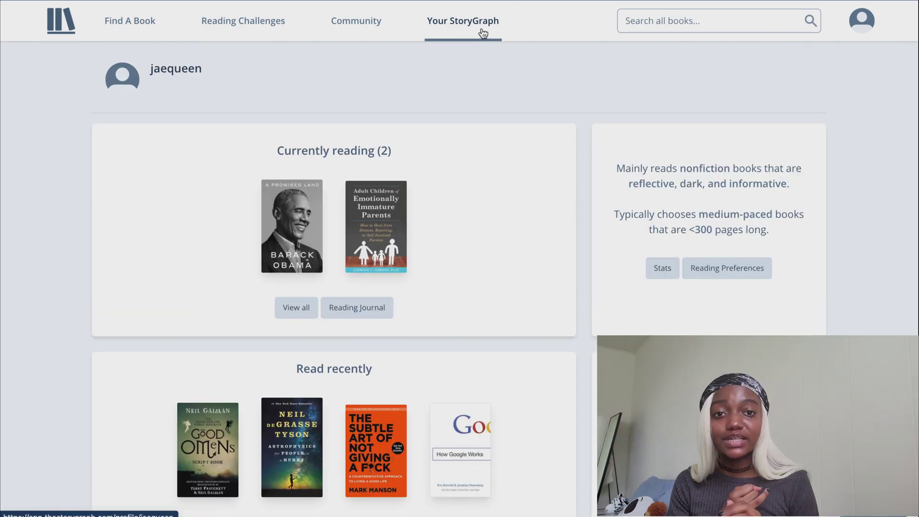
scroll(483, 32, "down", 3)
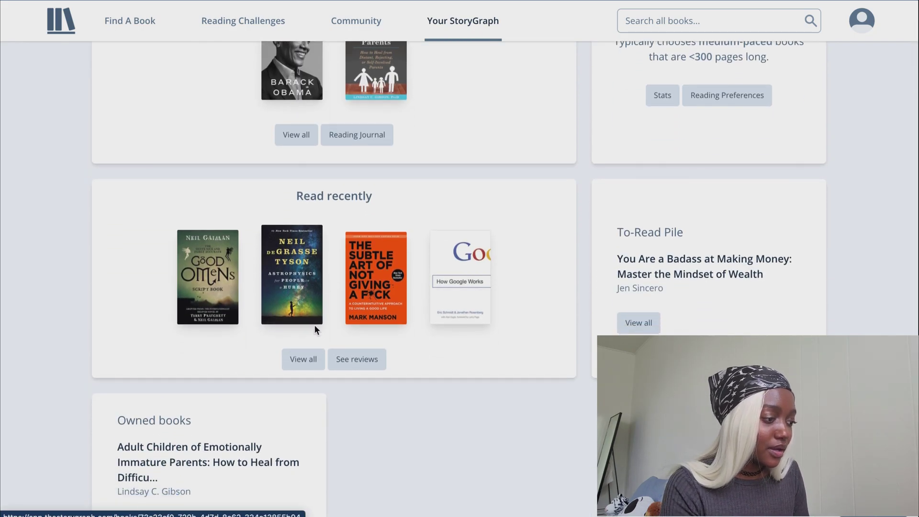
Look through the full list of recently read books and return to the profile page.
left_click(303, 368)
scroll(302, 370, "down", 4)
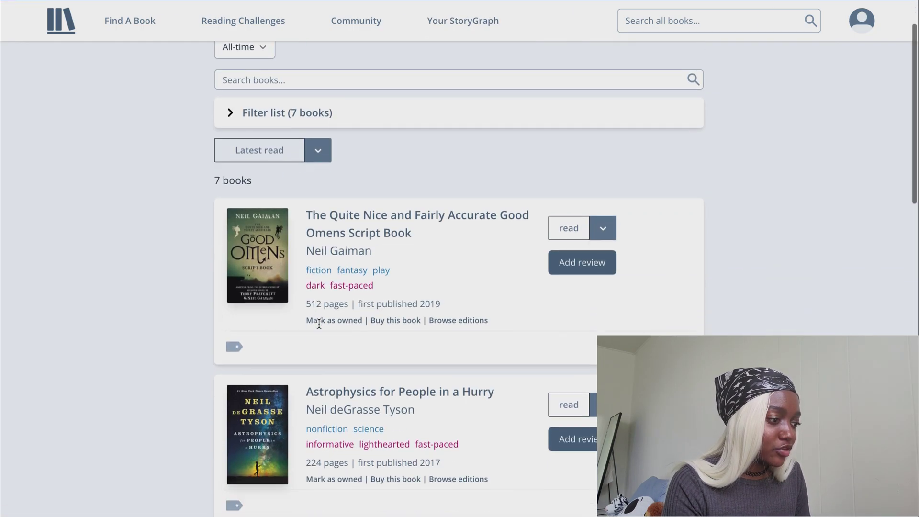
scroll(326, 293, "down", 5)
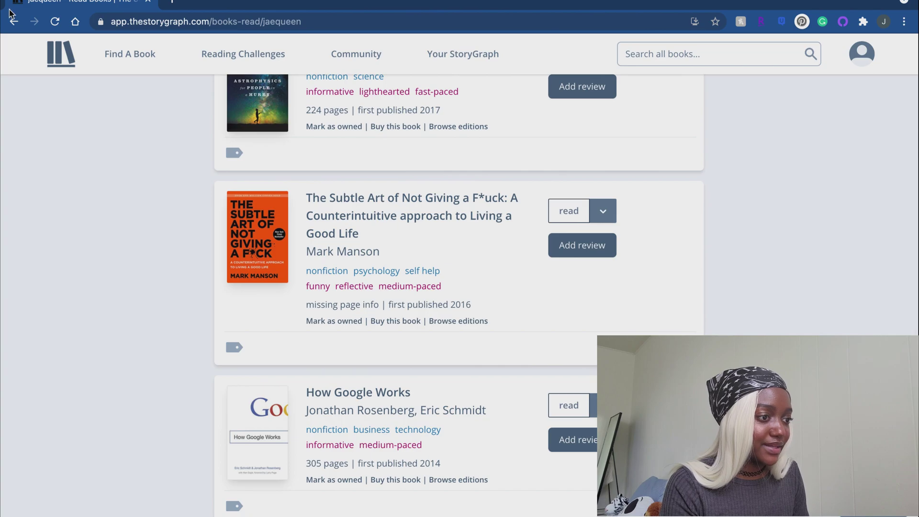
left_click(13, 22)
Review the profile's currently reading, read recently, to-read pile, owned books and reading preference summary sections.
scroll(227, 230, "down", 2)
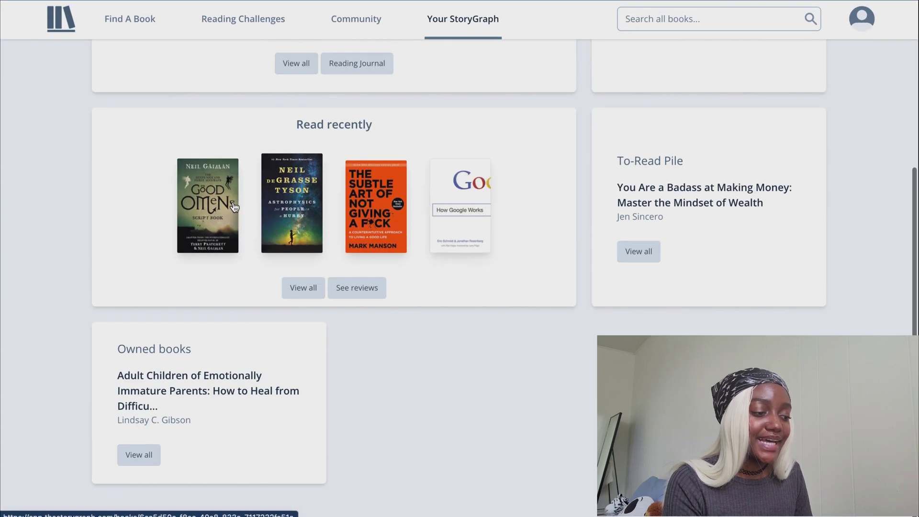
scroll(235, 209, "up", 5)
scroll(235, 211, "down", 1)
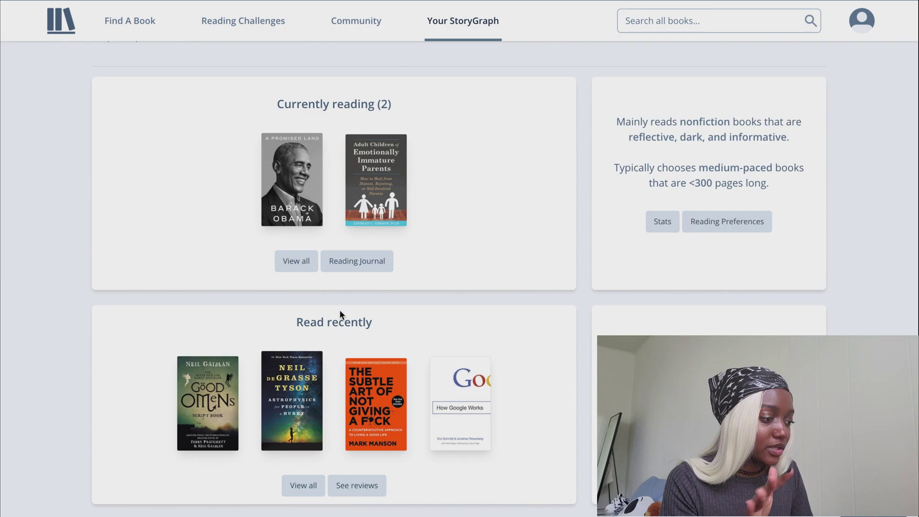
scroll(341, 268, "down", 4)
scroll(350, 286, "up", 3)
scroll(350, 285, "up", 2)
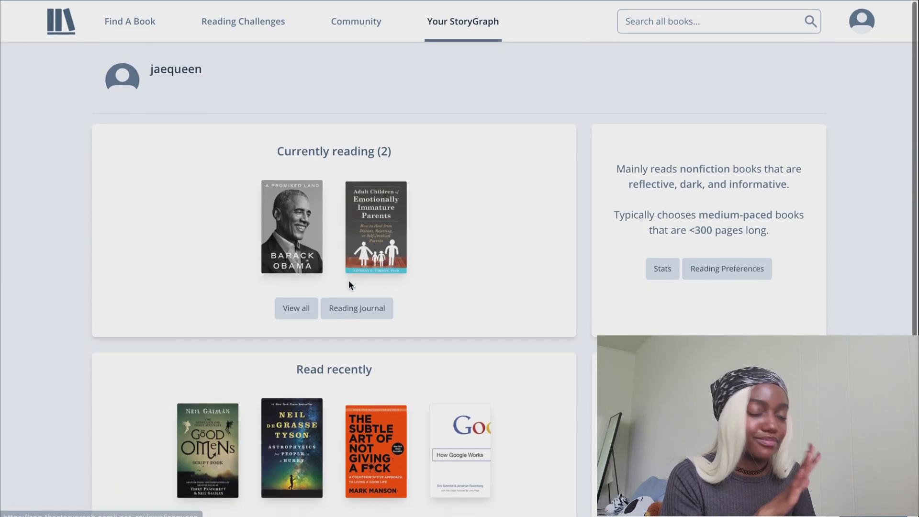
scroll(351, 283, "down", 5)
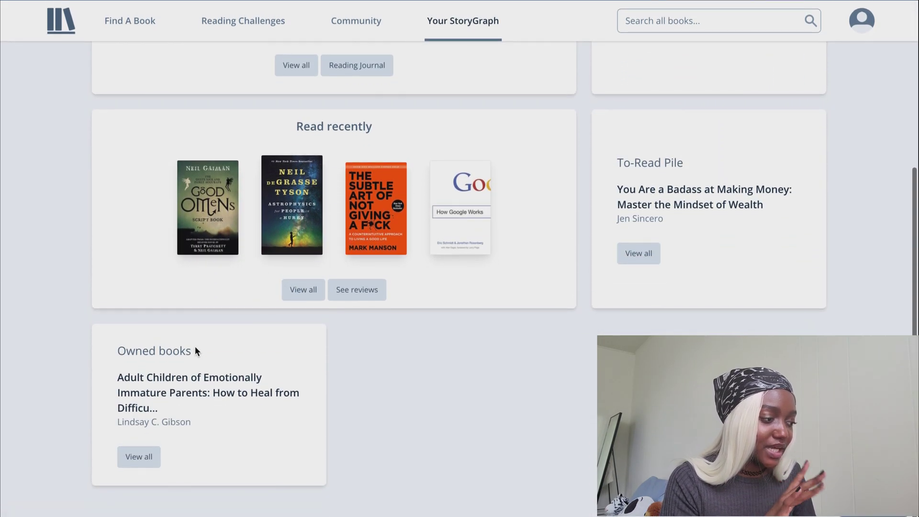
scroll(686, 274, "up", 1)
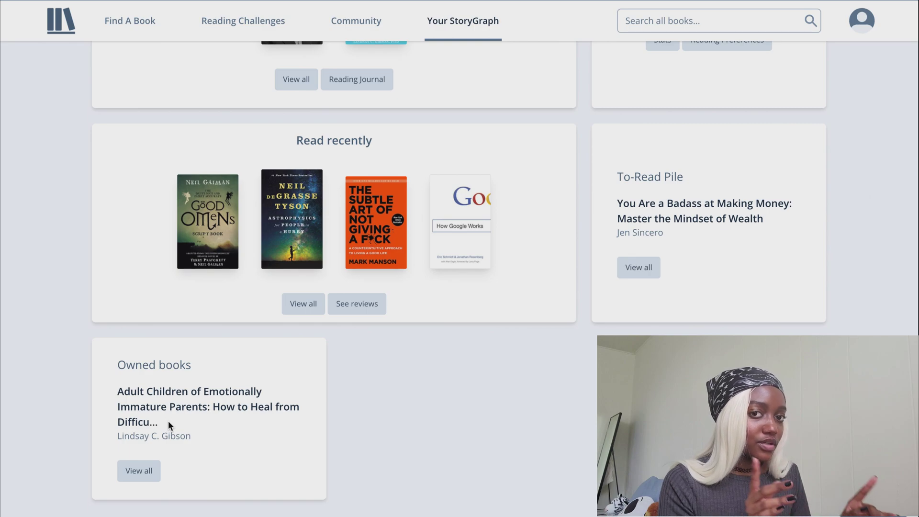
scroll(671, 251, "up", 2)
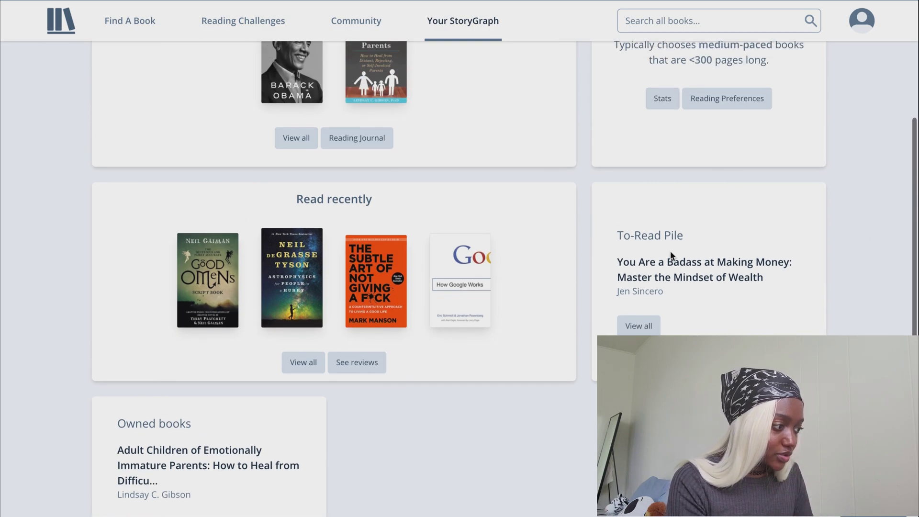
scroll(670, 251, "up", 3)
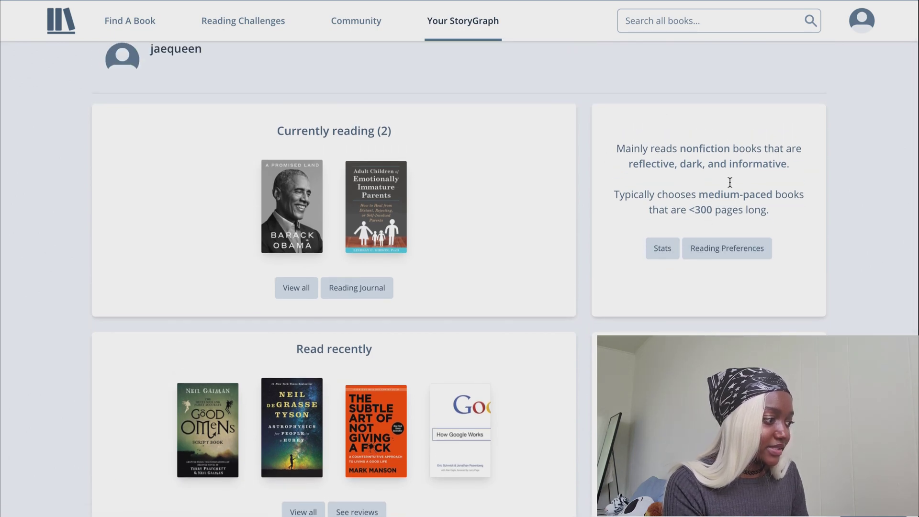
scroll(623, 187, "up", 1)
Explore the personal book recommendations and filter them to fiction with 300-499 pages.
left_click(133, 20)
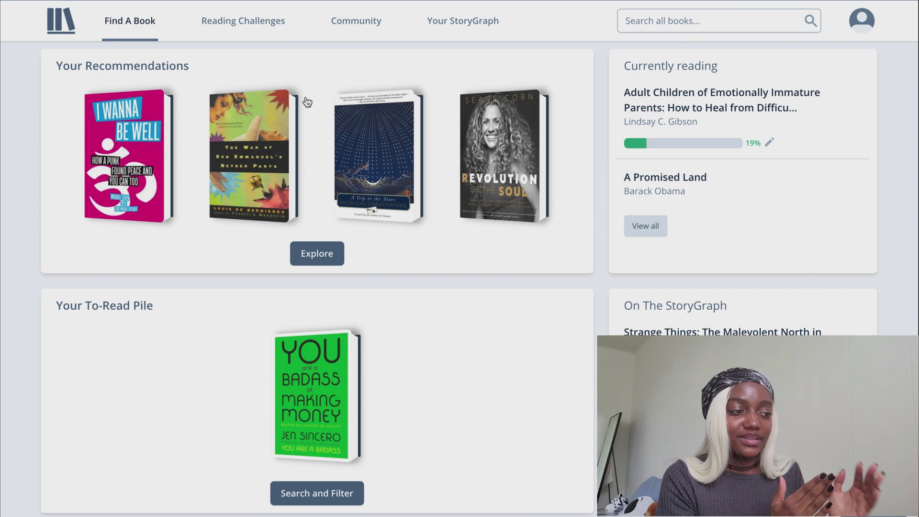
left_click(317, 257)
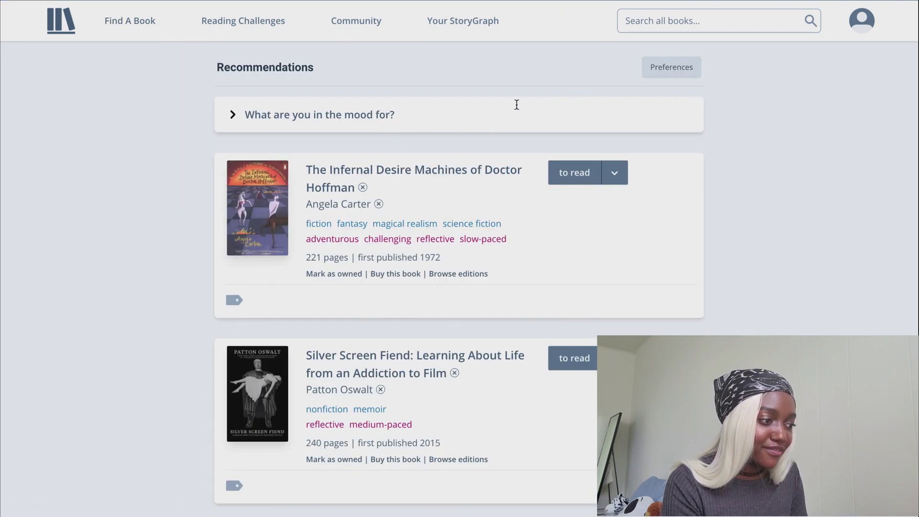
left_click(296, 124)
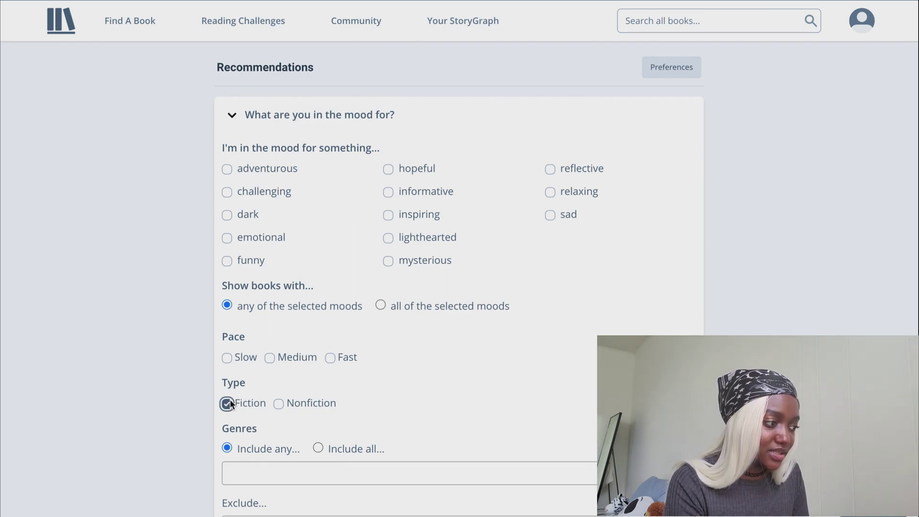
scroll(239, 376, "down", 5)
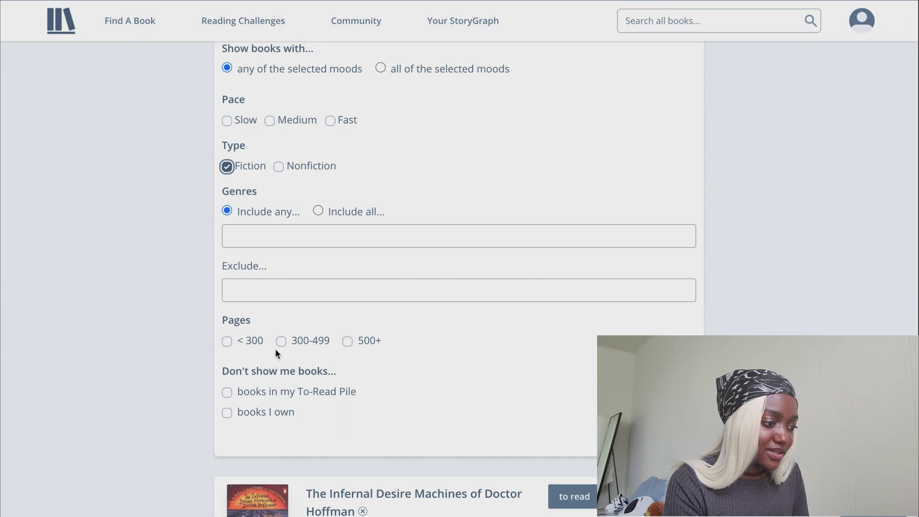
left_click(281, 341)
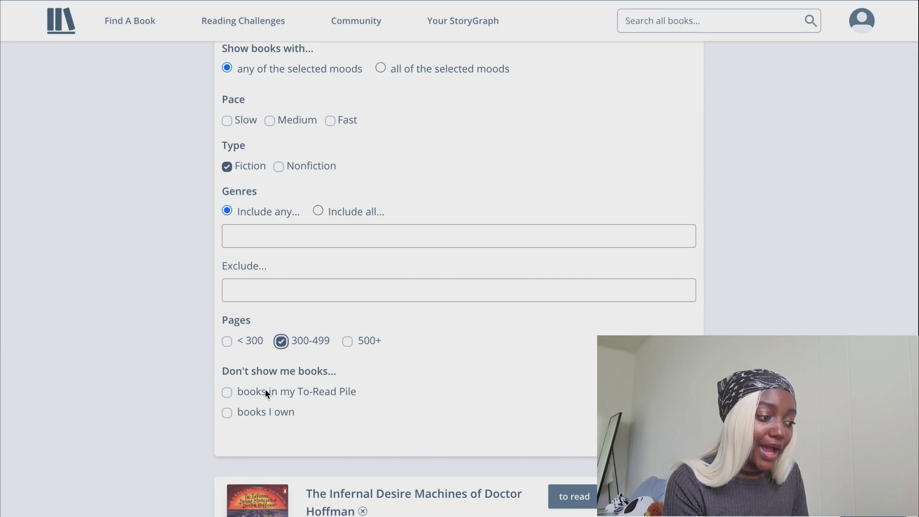
scroll(259, 389, "up", 3)
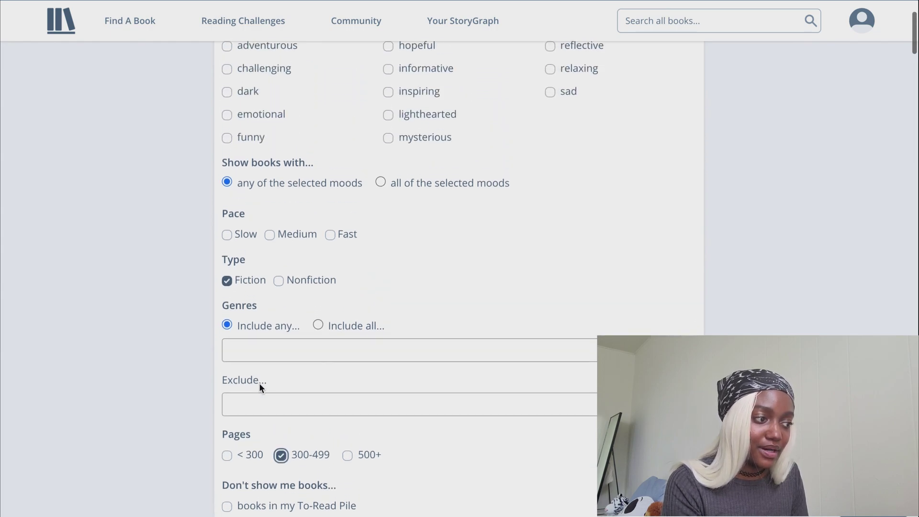
scroll(259, 383, "down", 5)
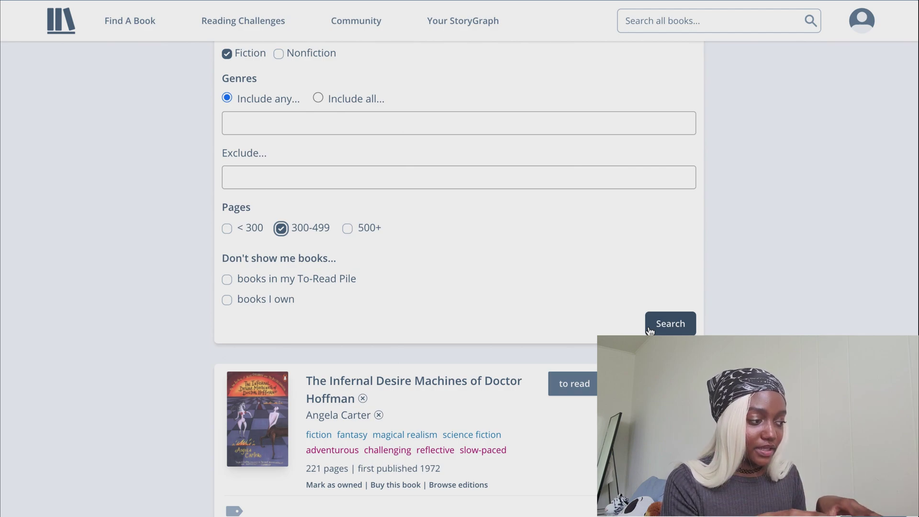
left_click(679, 325)
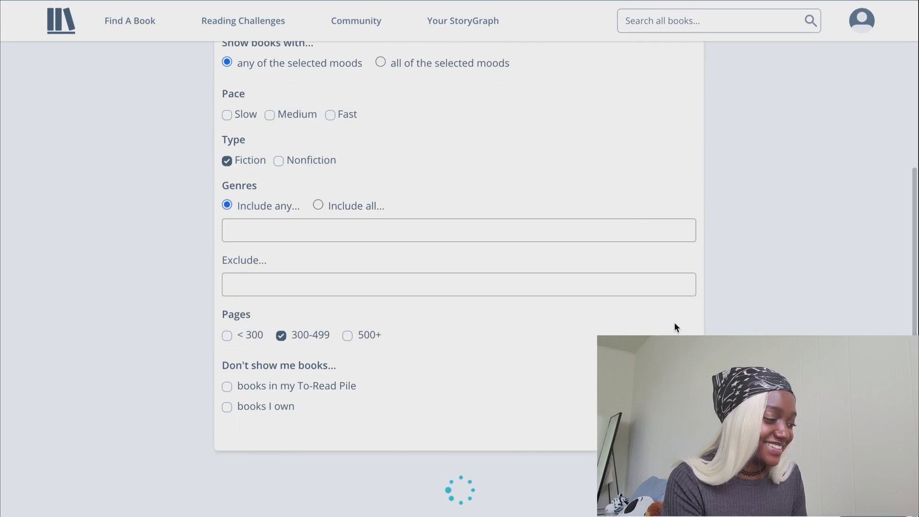
Open Black Sun Rising by C.S. Friedman from the filtered recommendations and mark it as to read.
scroll(674, 327, "up", 5)
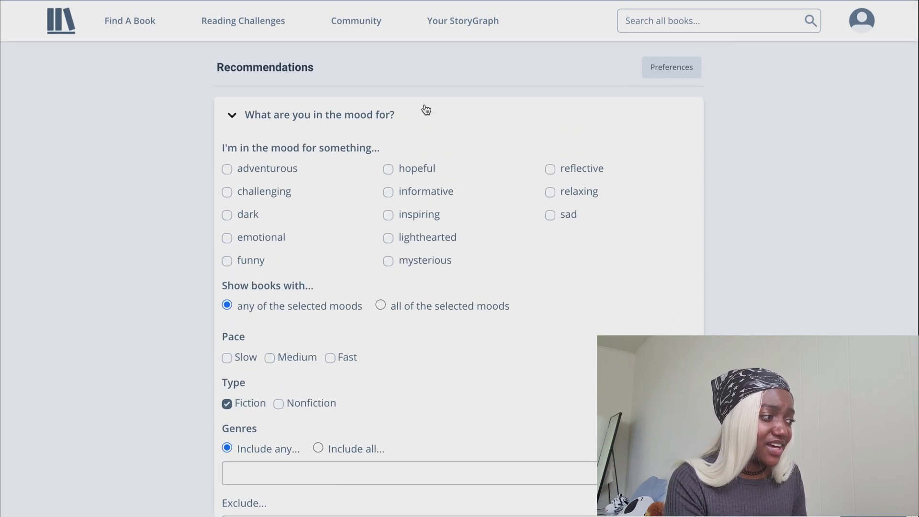
left_click(272, 116)
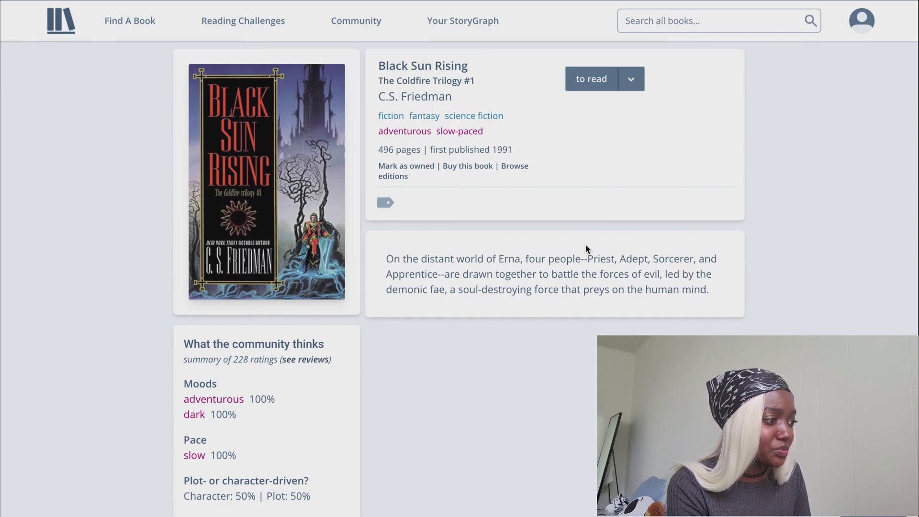
left_click(595, 84)
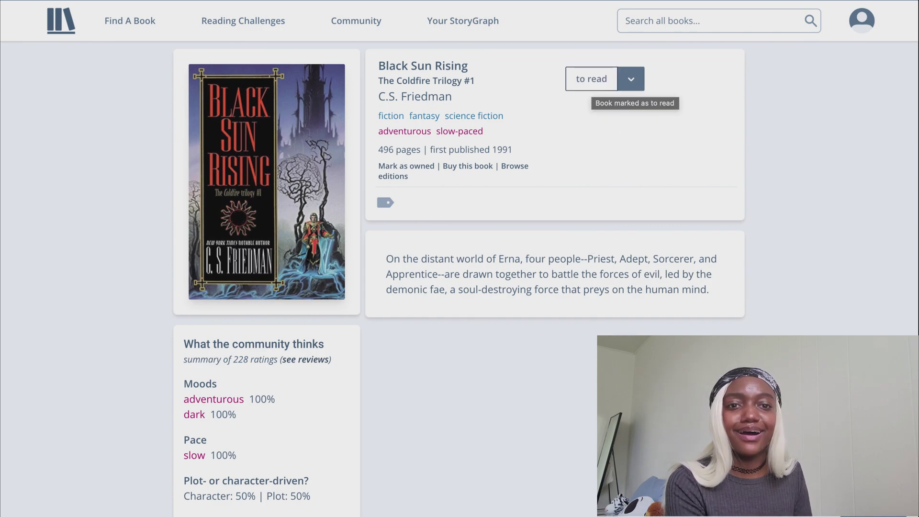
Set up a 2021 reading goal of 40 books on the Reading Challenges dashboard.
left_click(332, 24)
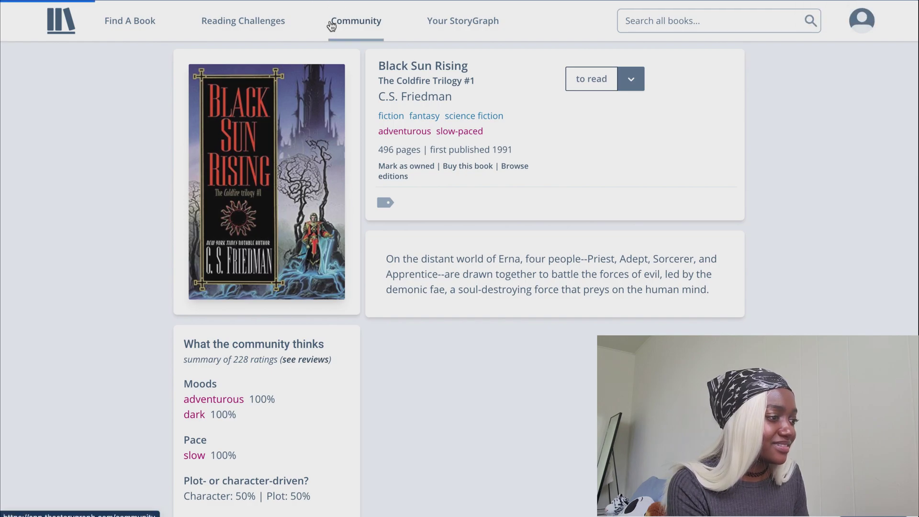
left_click(223, 24)
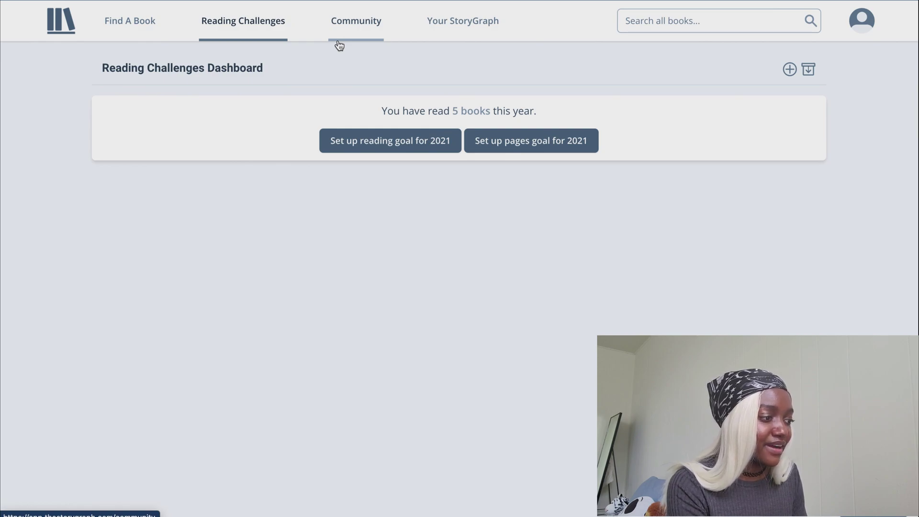
left_click(413, 140)
left_click(462, 125)
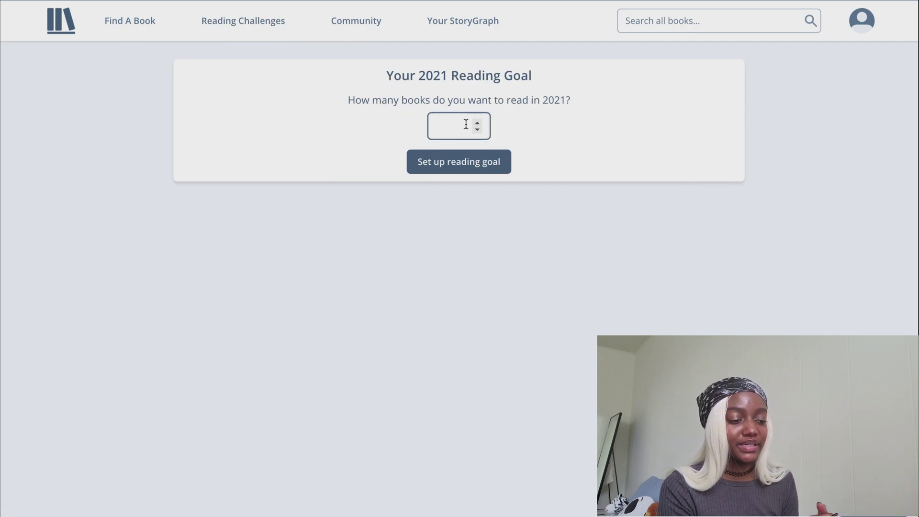
type("40")
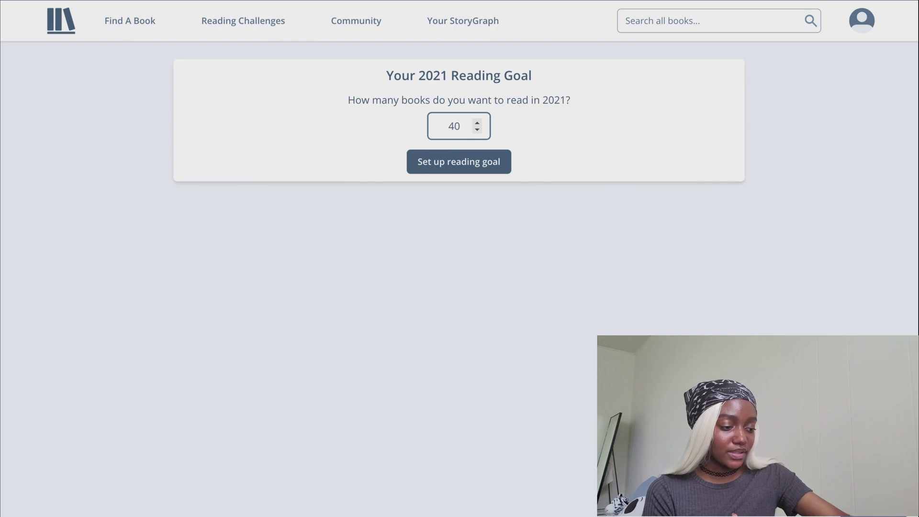
left_click(468, 170)
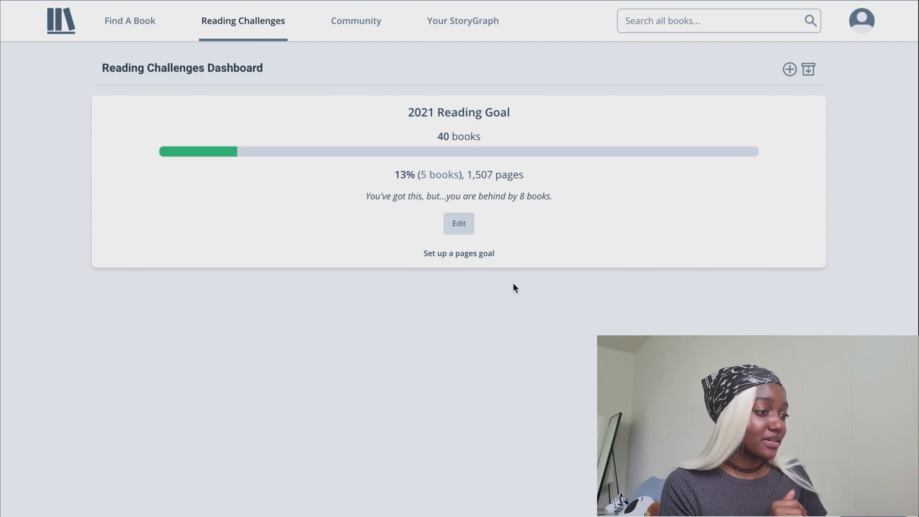
Browse the Community feed and Similar Users list, and review the StoryGraph profile page down to its Reading Challenges Dashboard.
left_click(337, 16)
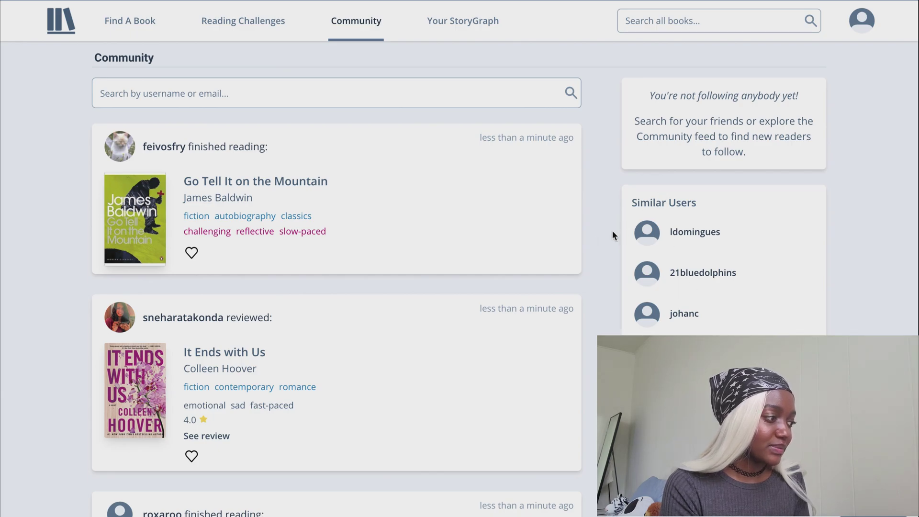
scroll(613, 231, "down", 2)
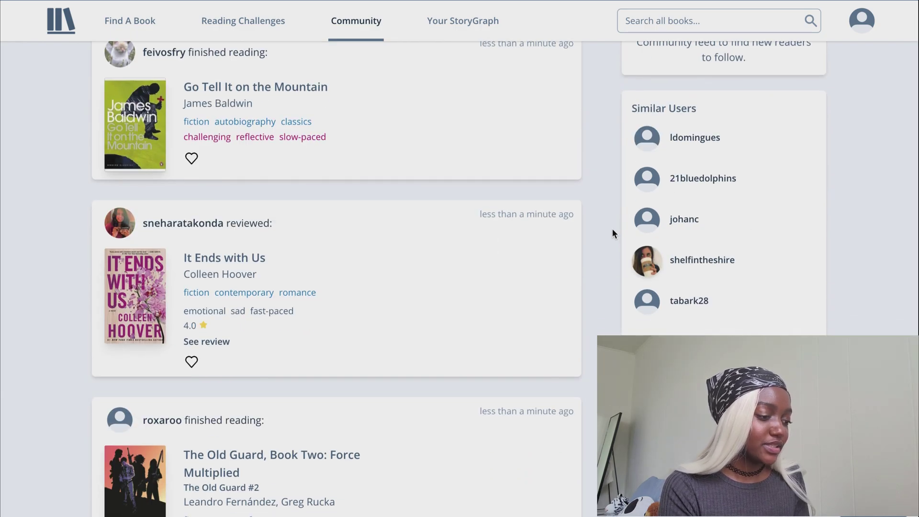
scroll(613, 231, "down", 3)
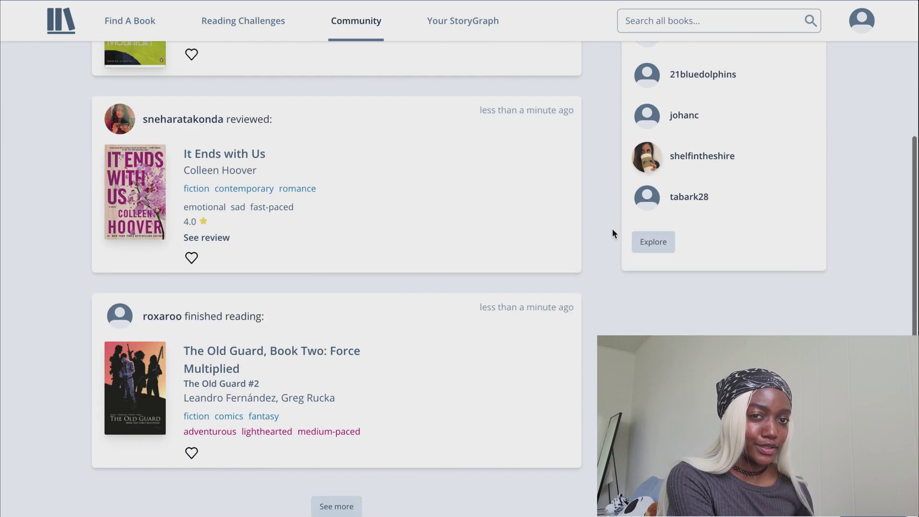
scroll(614, 233, "up", 5)
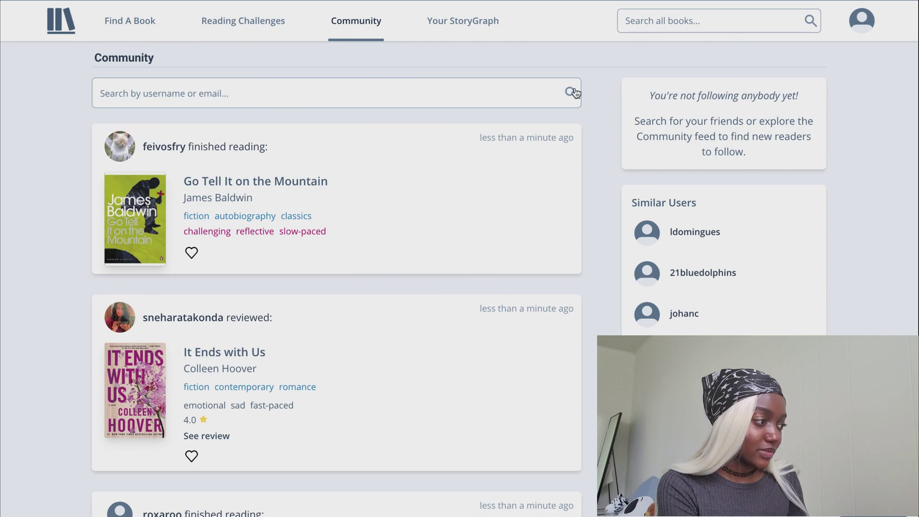
left_click(415, 92)
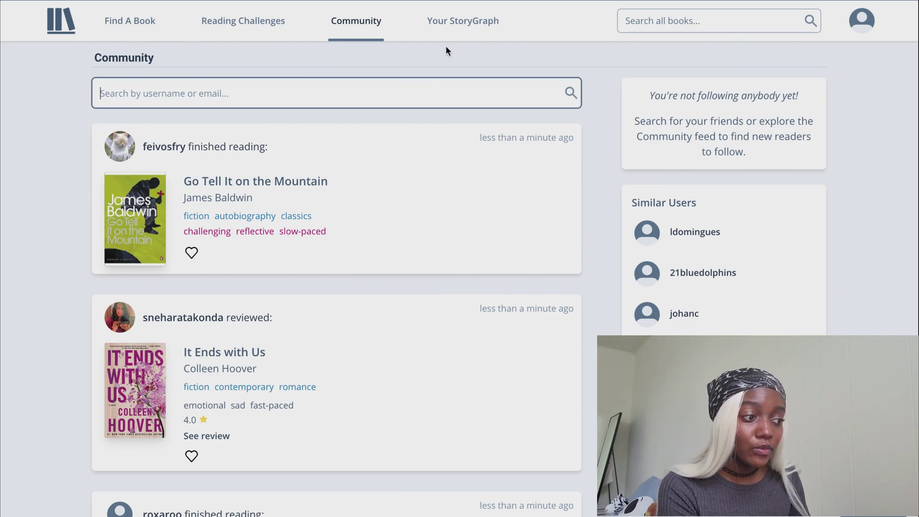
left_click(456, 38)
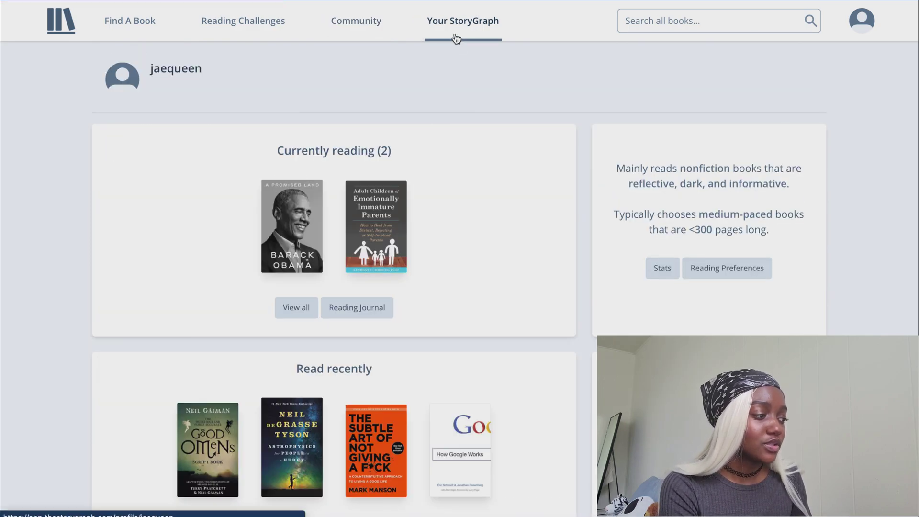
scroll(483, 287, "down", 10)
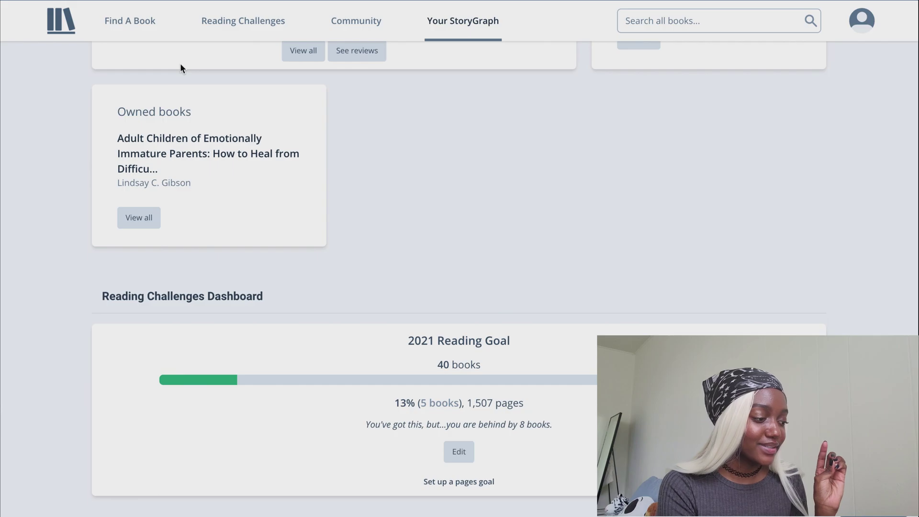
Search Google for "goodreads" in a new browser tab and open the Goodreads website.
left_click(176, 8)
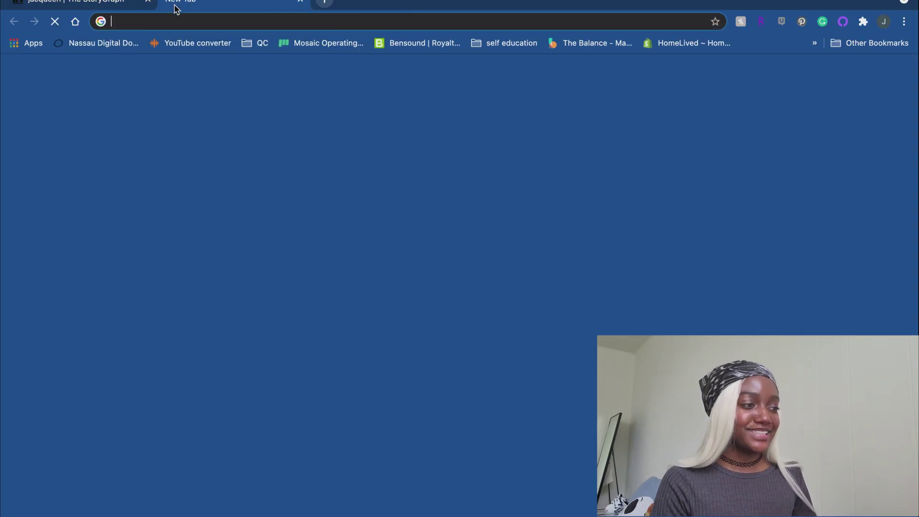
type("good")
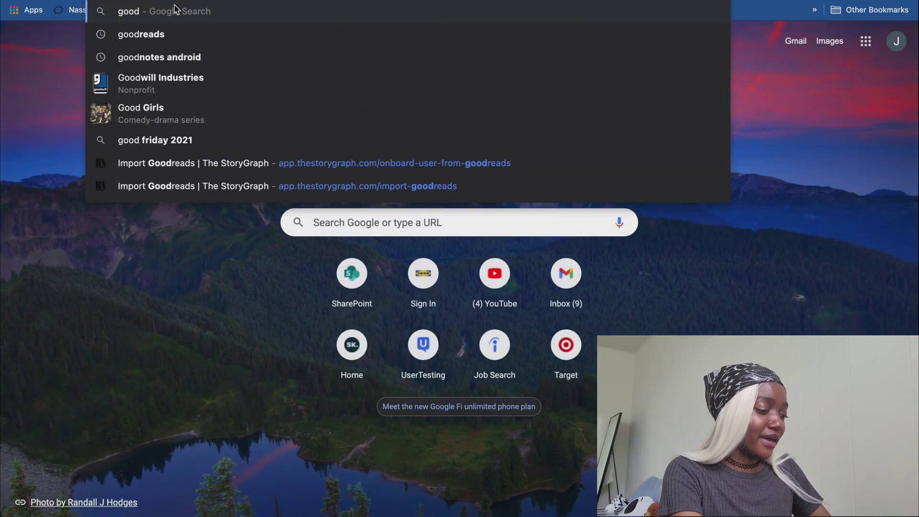
type("reads")
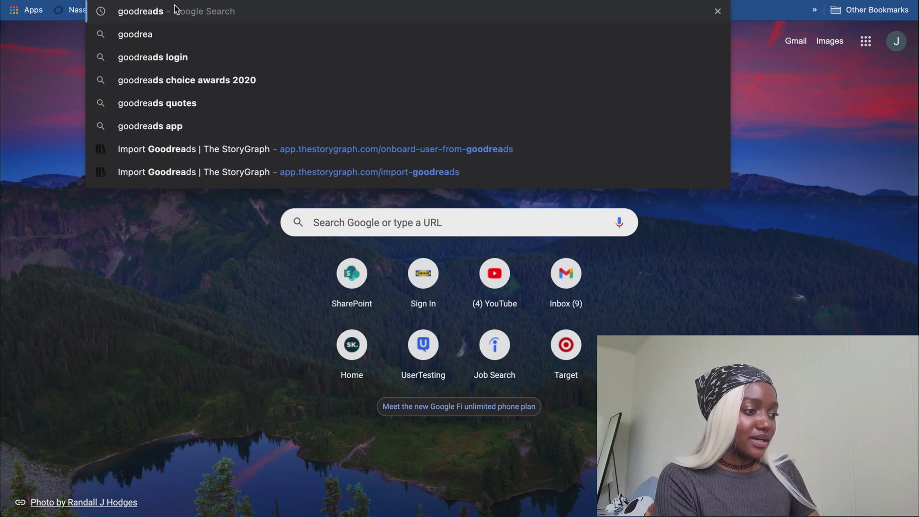
key("Return")
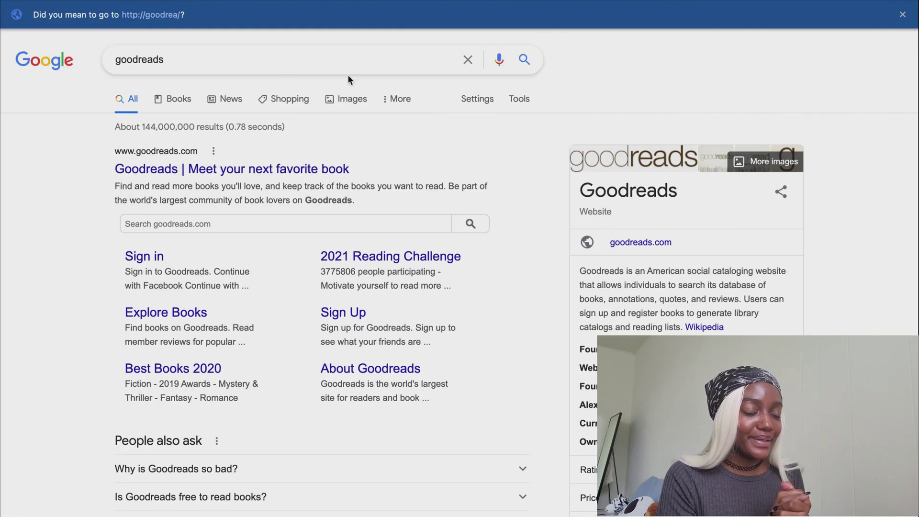
left_click(335, 169)
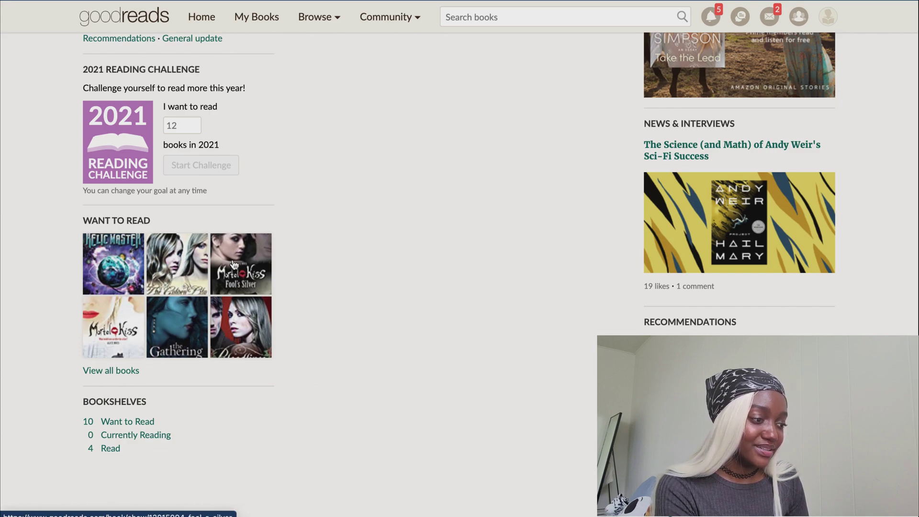
Open the full Want to Read shelf on Goodreads and look through its books, including the summary of Mortal Kiss.
left_click(123, 376)
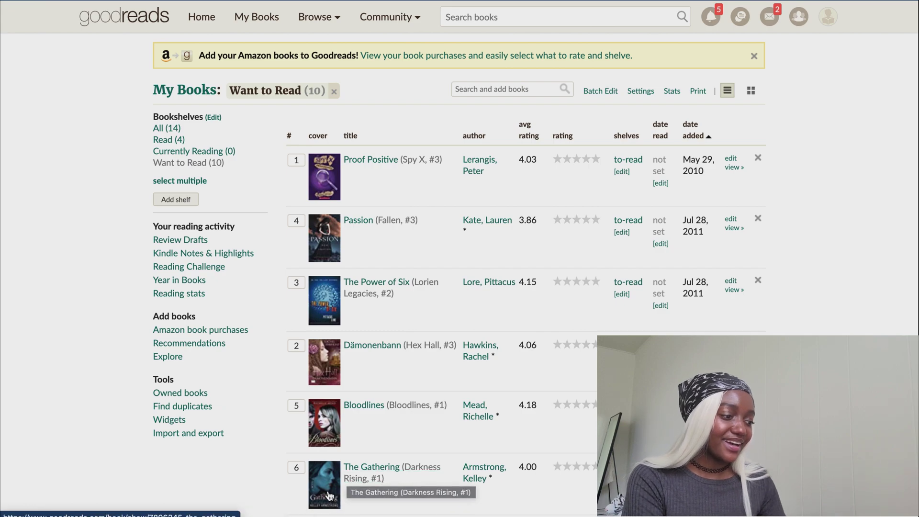
mouse_move(330, 496)
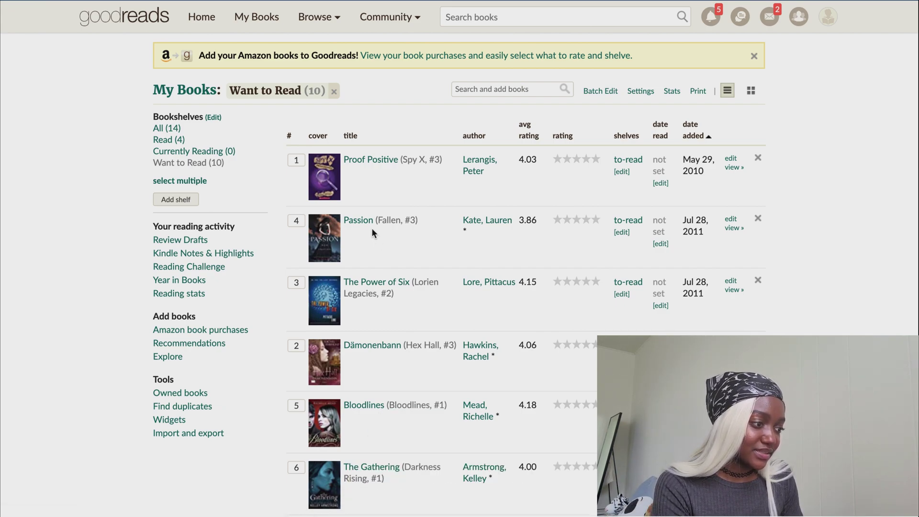
scroll(371, 228, "down", 1)
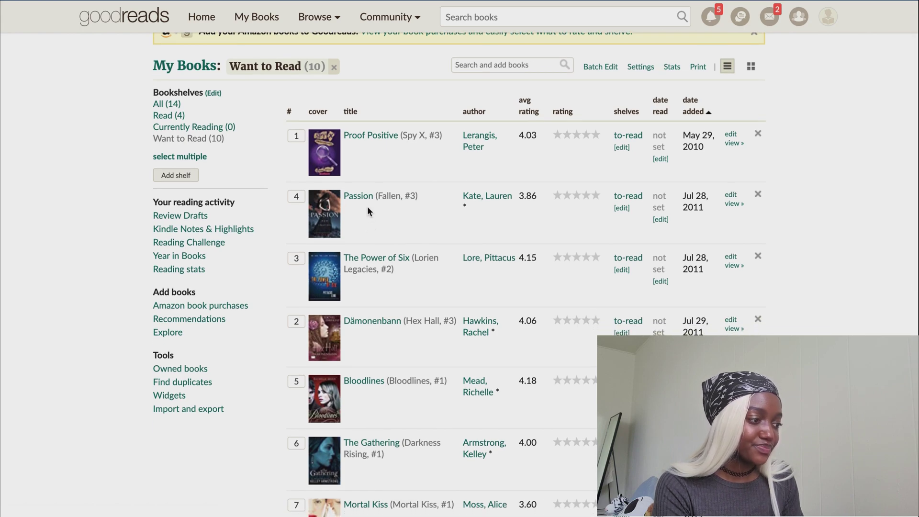
scroll(367, 202, "down", 3)
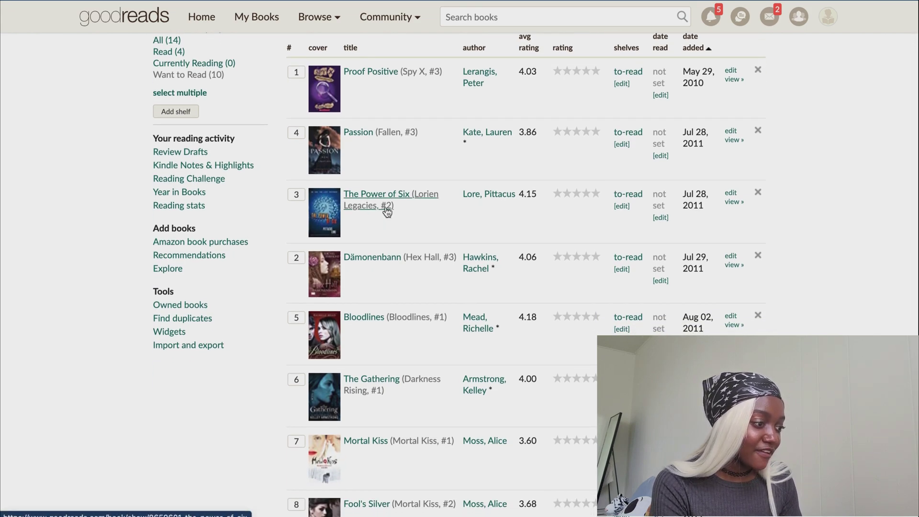
scroll(387, 211, "down", 6)
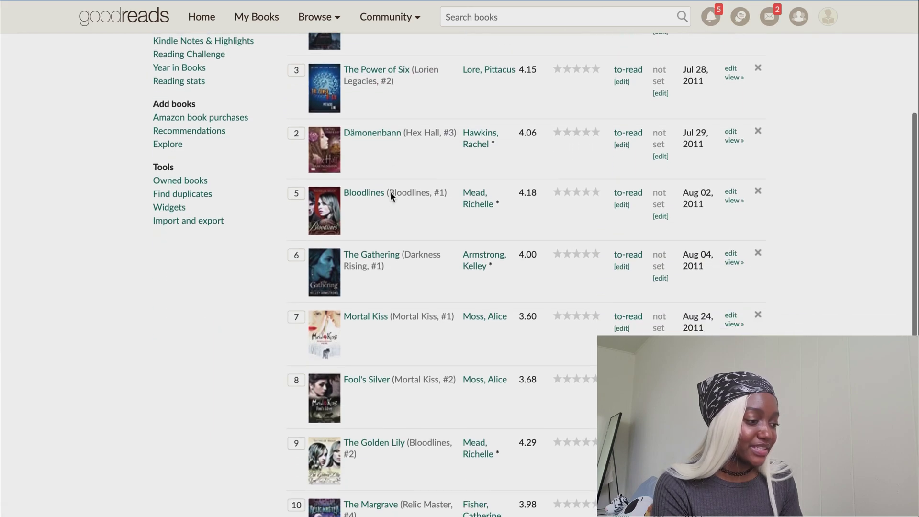
scroll(383, 374, "down", 2)
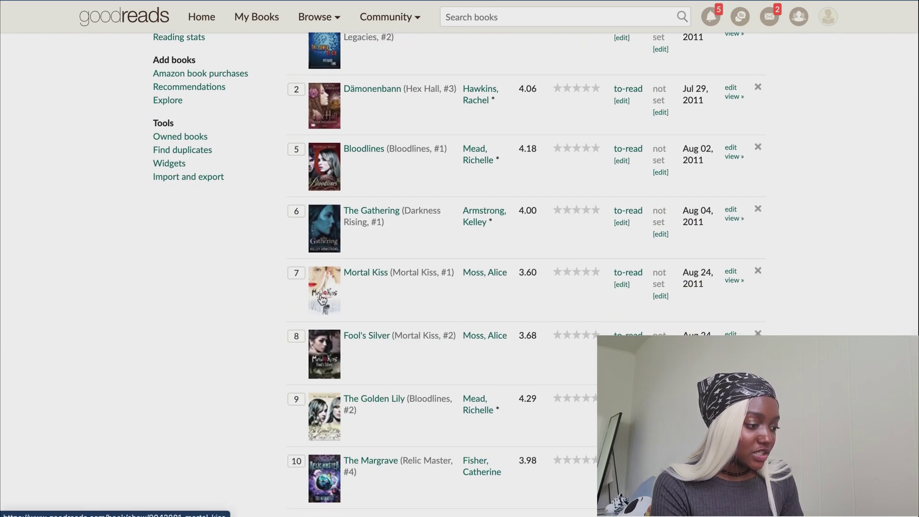
mouse_move(321, 300)
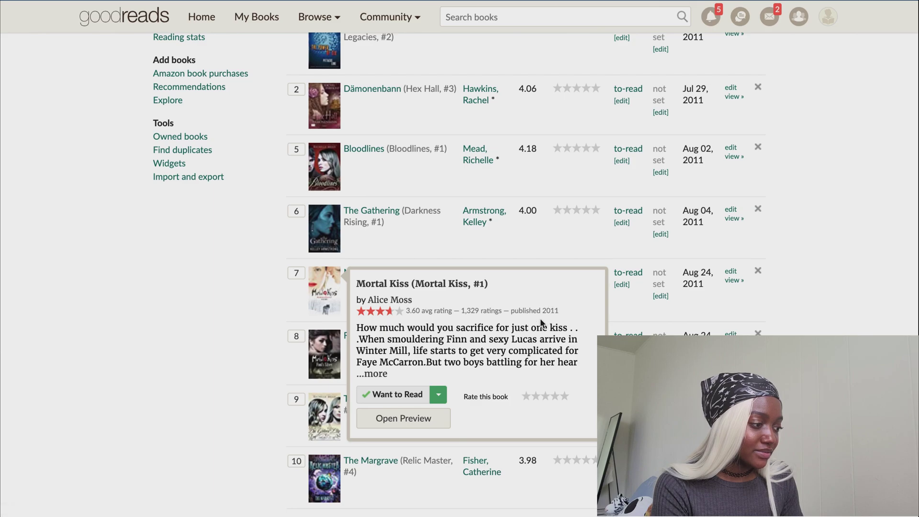
scroll(916, 180, "down", 5)
scroll(916, 179, "down", 4)
scroll(915, 179, "up", 20)
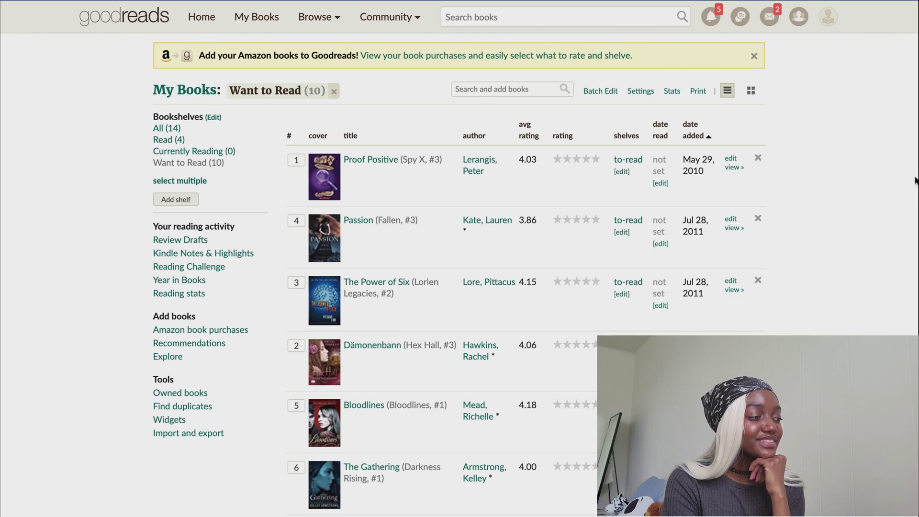
scroll(661, 283, "down", 10)
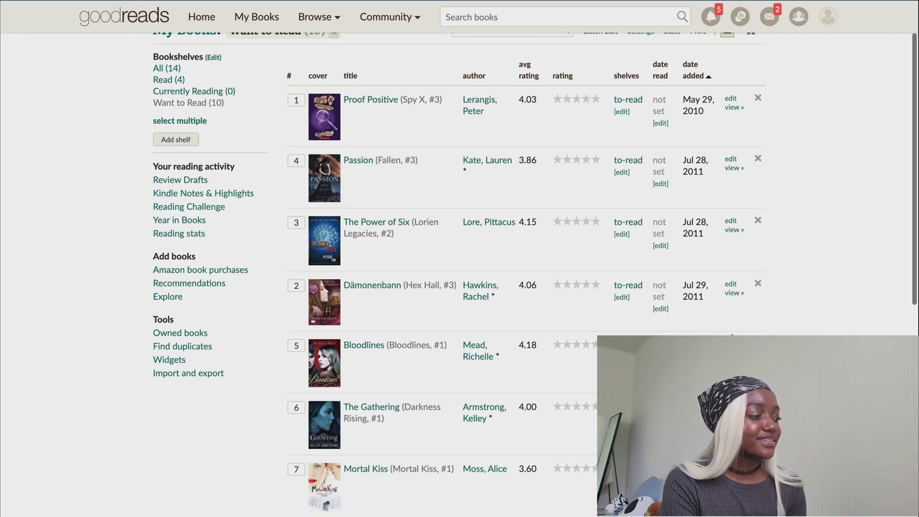
scroll(732, 334, "up", 10)
scroll(732, 334, "down", 10)
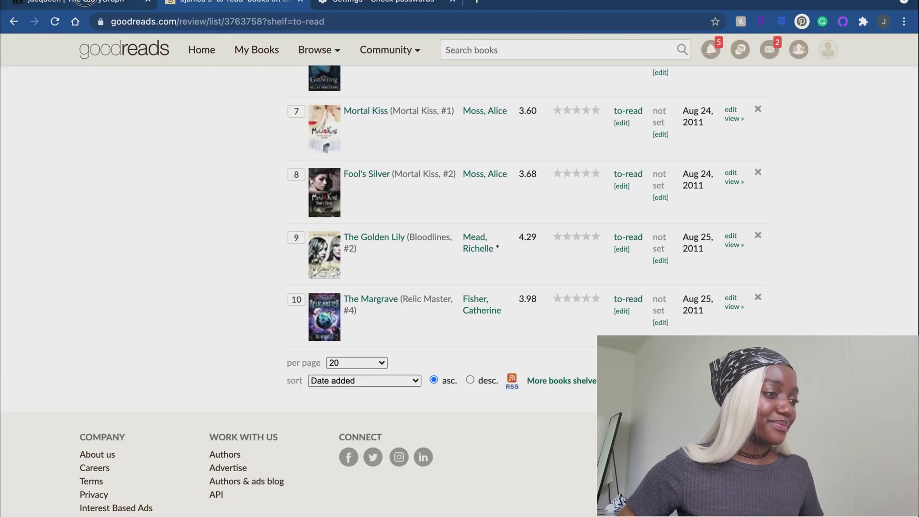
Switch back to The StoryGraph and review the home page's Recommendations, Currently reading, To-Read Pile and On StoryGraph sections.
left_click(89, 3)
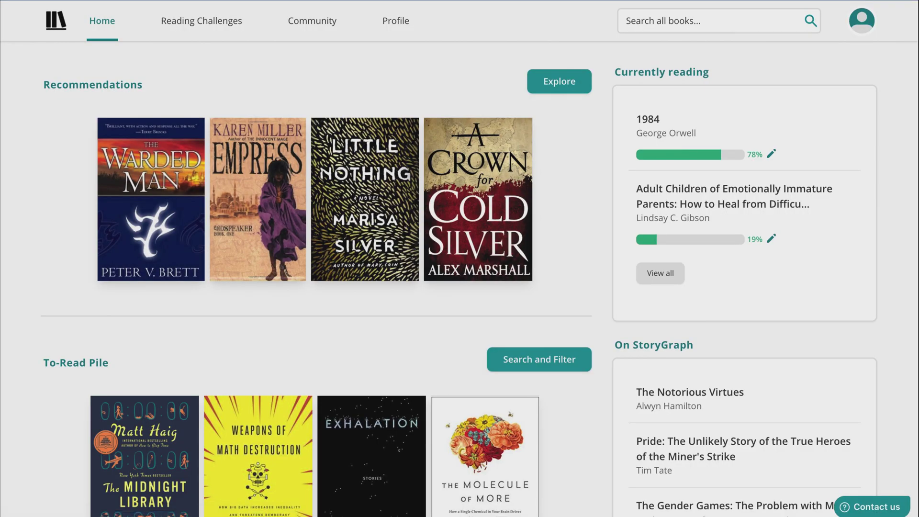
key("ctrl+super+f")
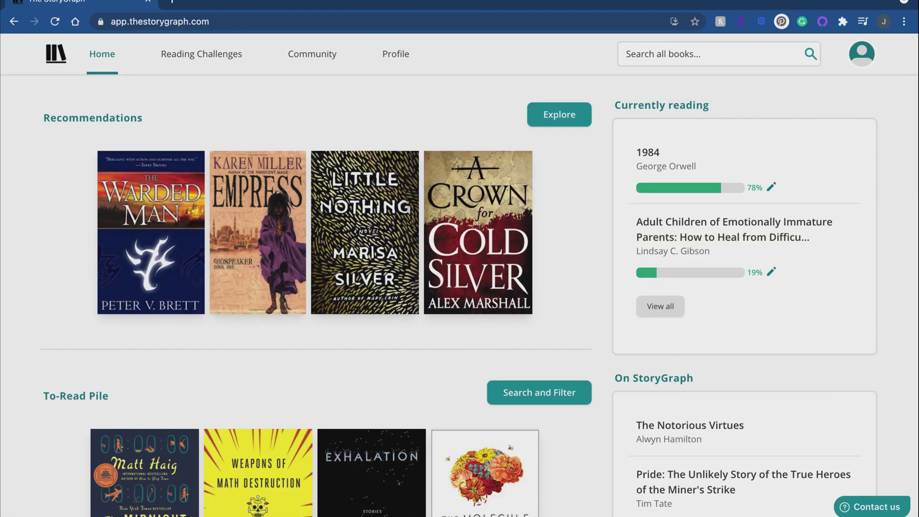
key("ctrl+super+f")
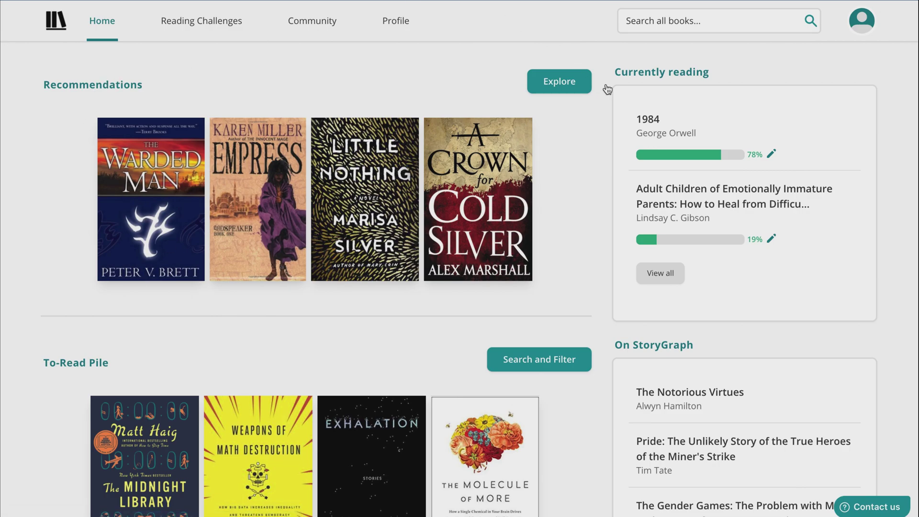
scroll(695, 341, "down", 2)
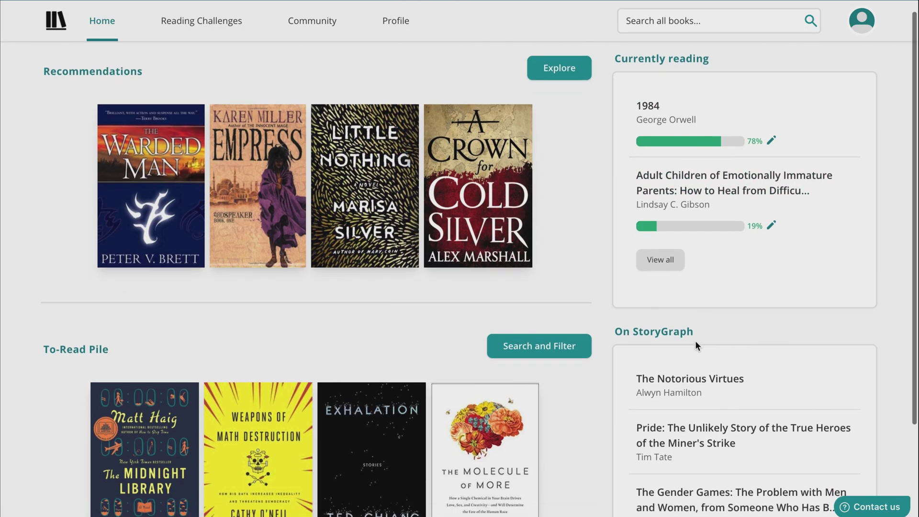
scroll(695, 341, "down", 5)
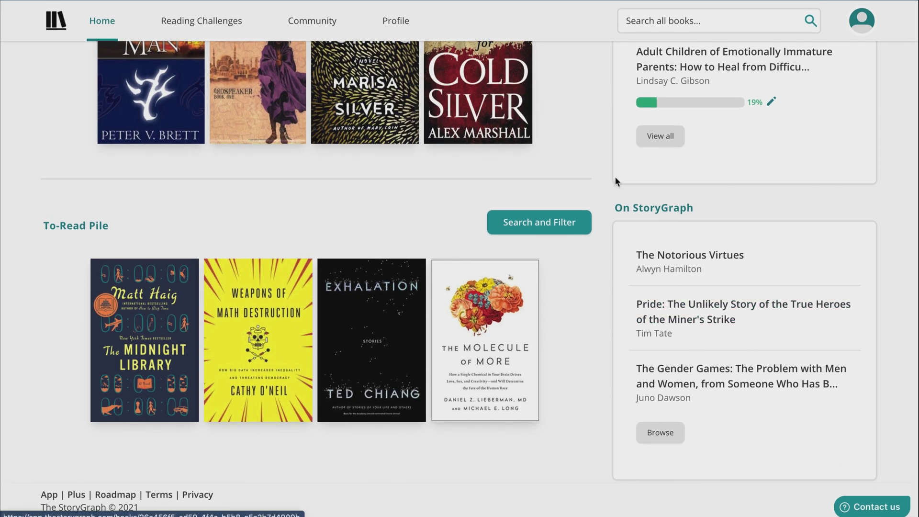
scroll(623, 179, "up", 5)
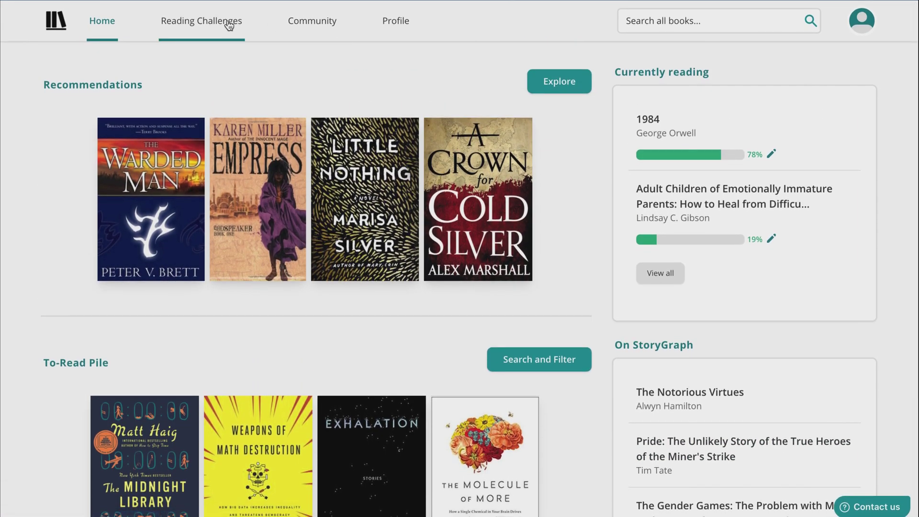
Check the 2021 Reading Goal progress under Reading Challenges and browse the Community feed in the redesigned layout.
left_click(229, 24)
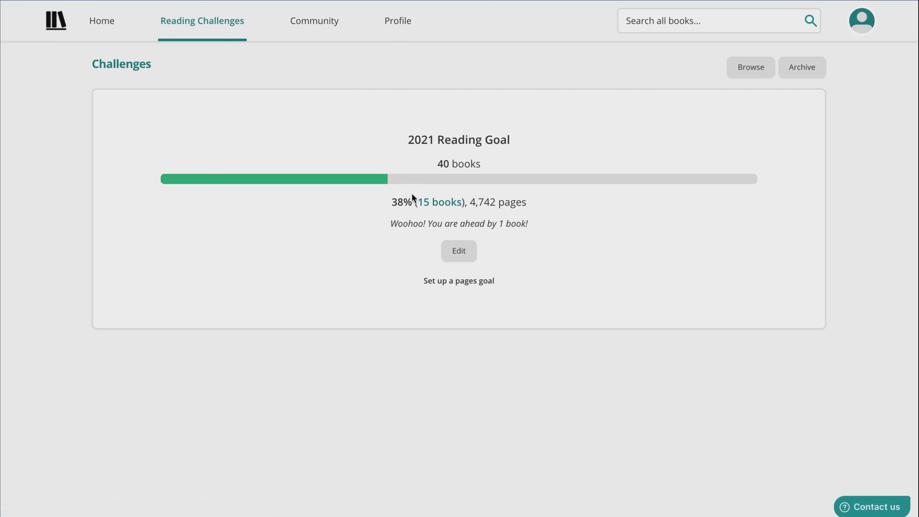
left_click(306, 32)
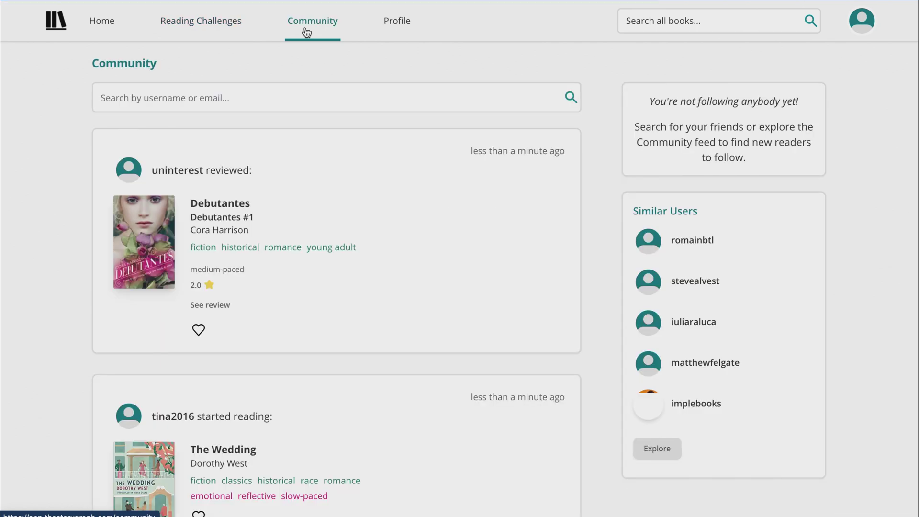
scroll(386, 91, "down", 3)
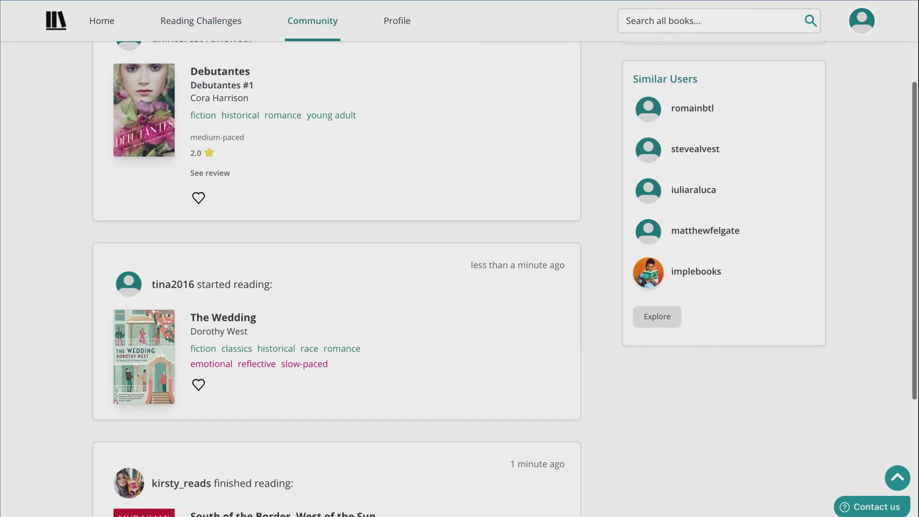
scroll(434, 84, "up", 3)
Review the profile's currently reading, read recently and To-Read Pile sections, and open the complete list of read books.
left_click(396, 23)
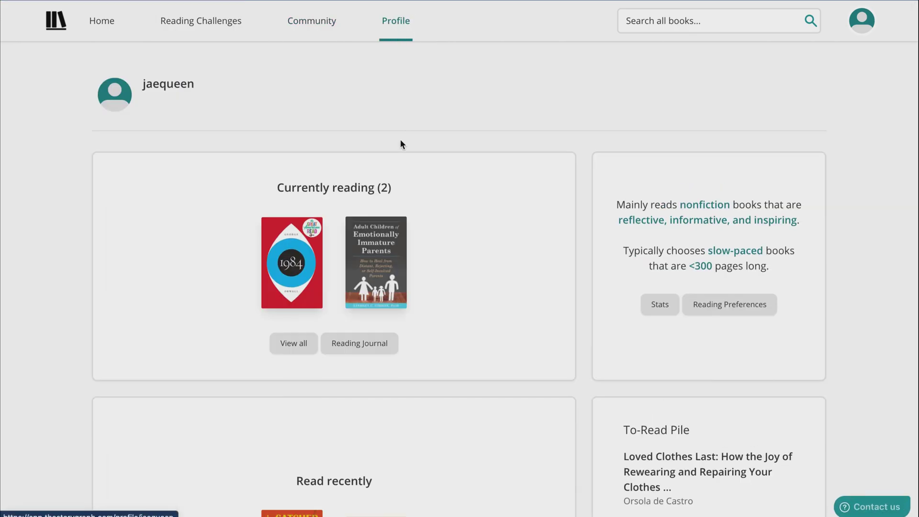
scroll(422, 139, "down", 1)
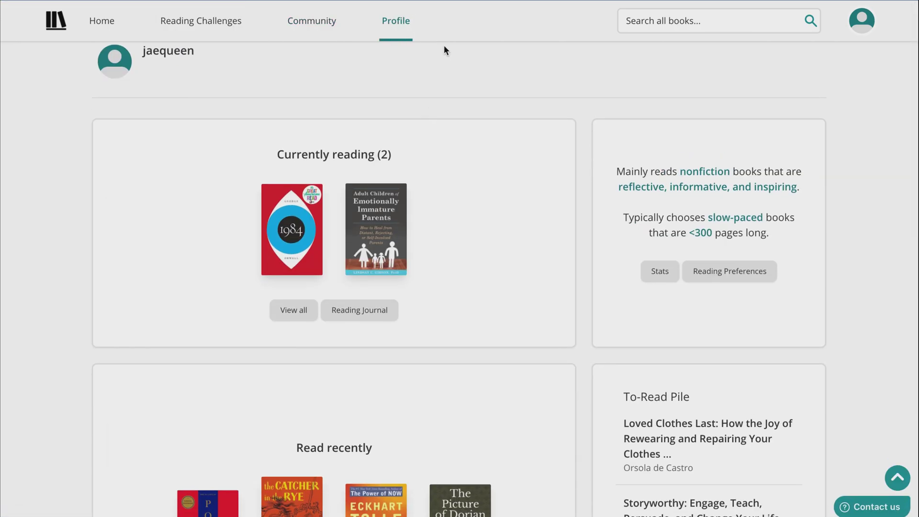
scroll(483, 191, "down", 4)
scroll(491, 170, "down", 3)
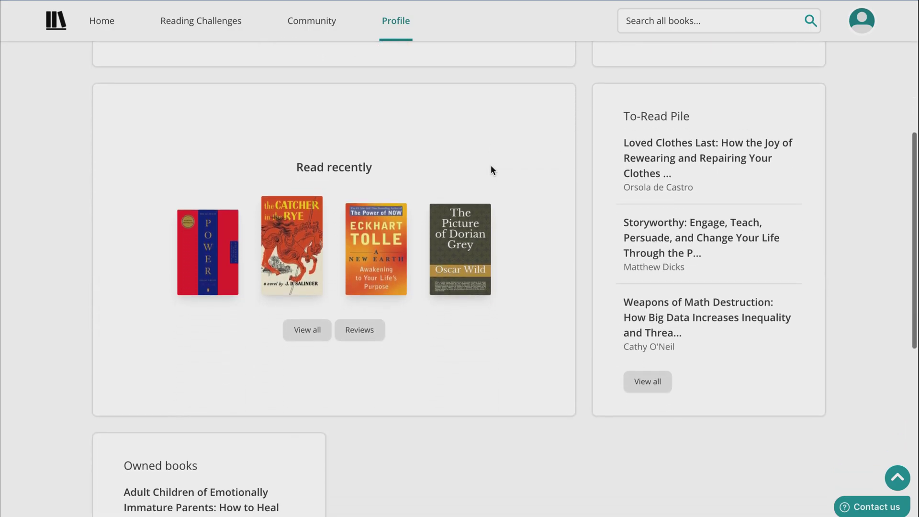
left_click(314, 249)
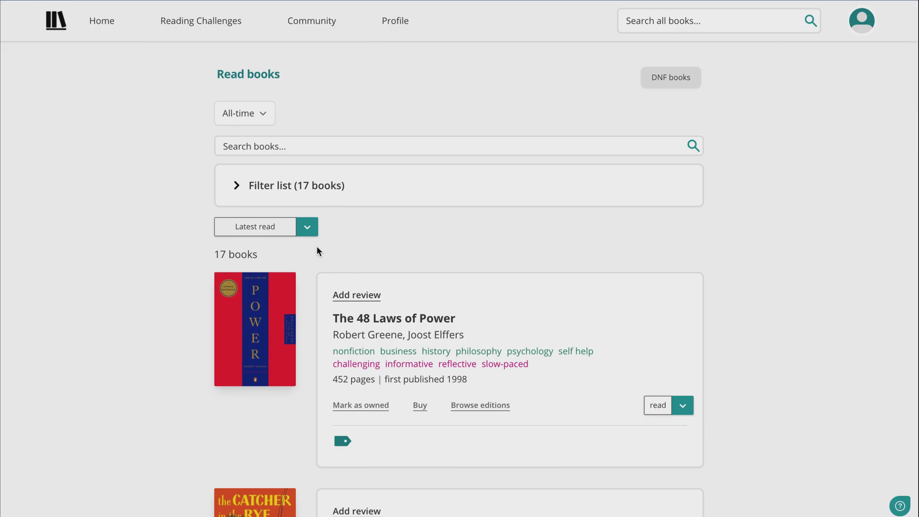
Look through the list of read books and return to the profile page.
scroll(317, 246, "down", 7)
scroll(330, 192, "down", 6)
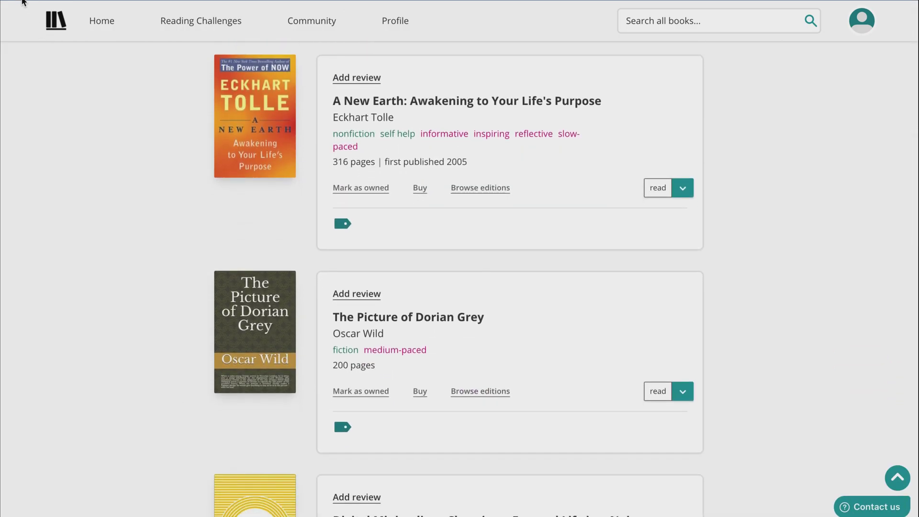
key("alt+Left")
scroll(550, 153, "up", 8)
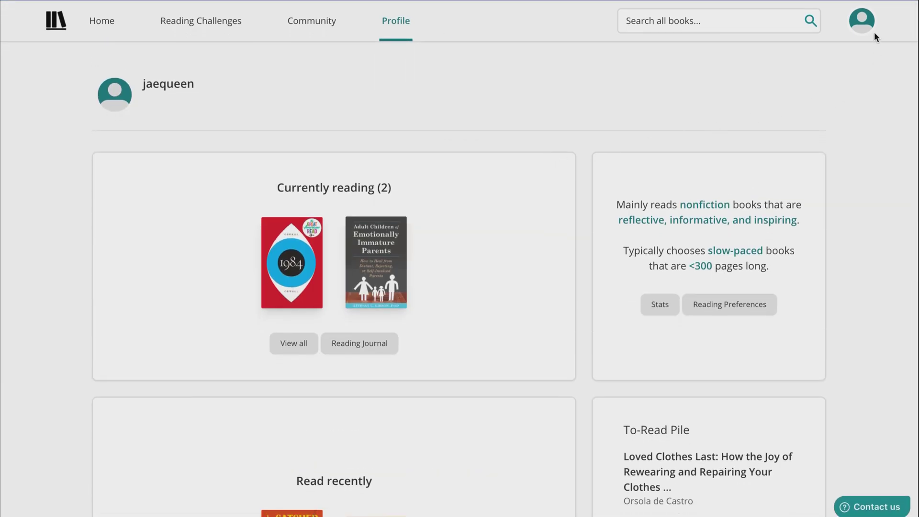
Open the 2021 reading stats from the profile and inspect the informative, reflective and inspiring slices of the Moods chart.
left_click(664, 312)
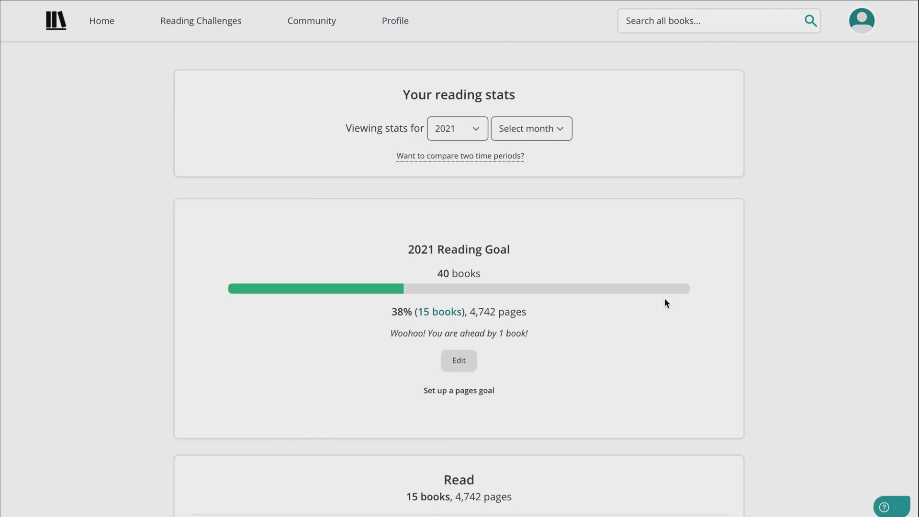
scroll(666, 302, "down", 2)
scroll(666, 301, "down", 6)
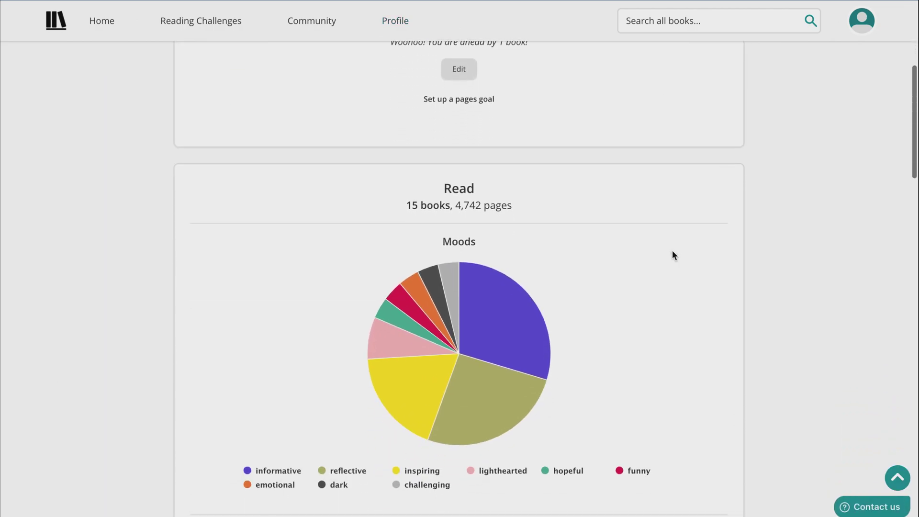
mouse_move(525, 275)
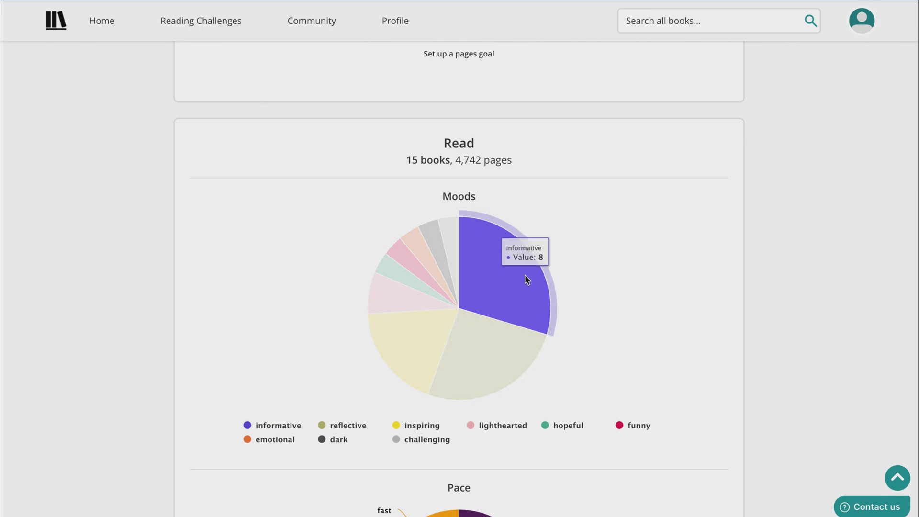
mouse_move(508, 356)
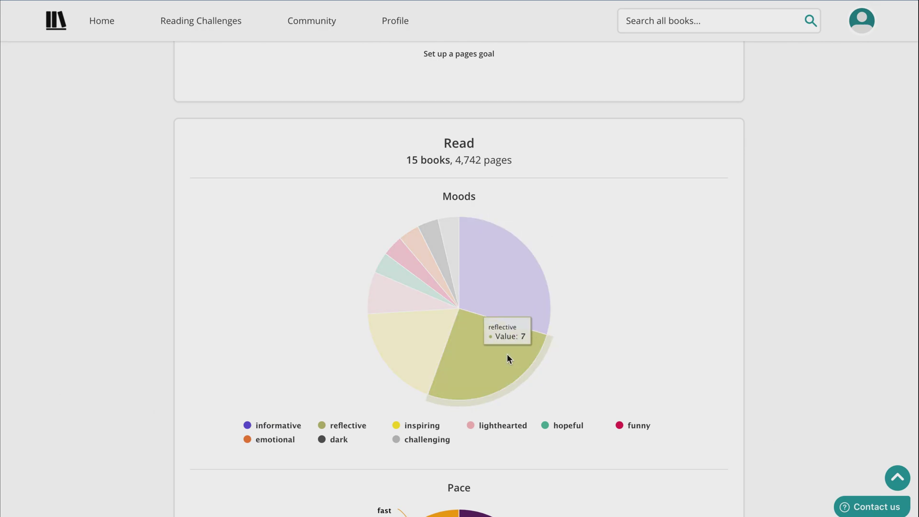
mouse_move(443, 339)
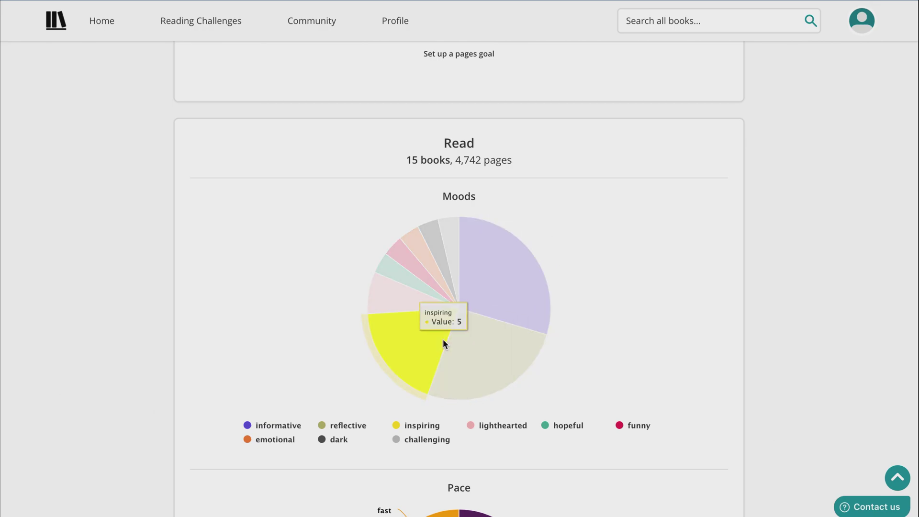
mouse_move(402, 306)
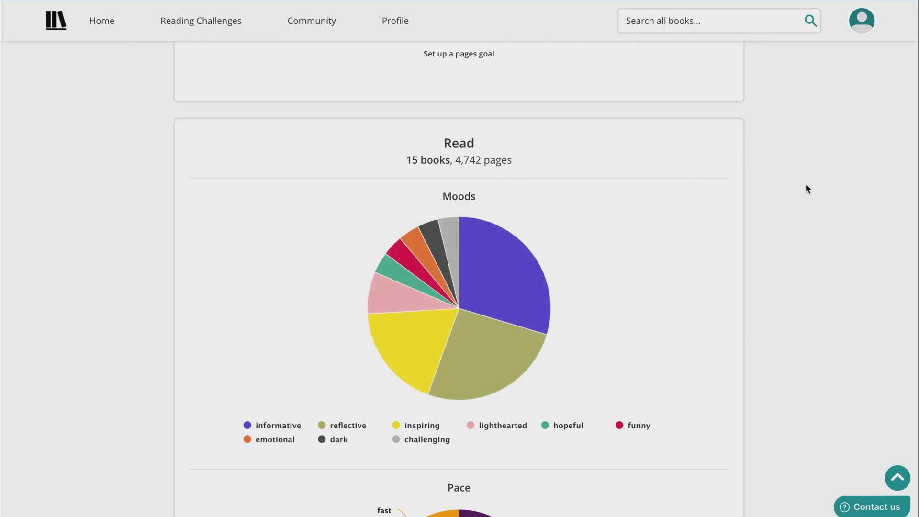
Examine the slices of the Pace and Page number charts in the reading stats.
scroll(808, 167, "down", 5)
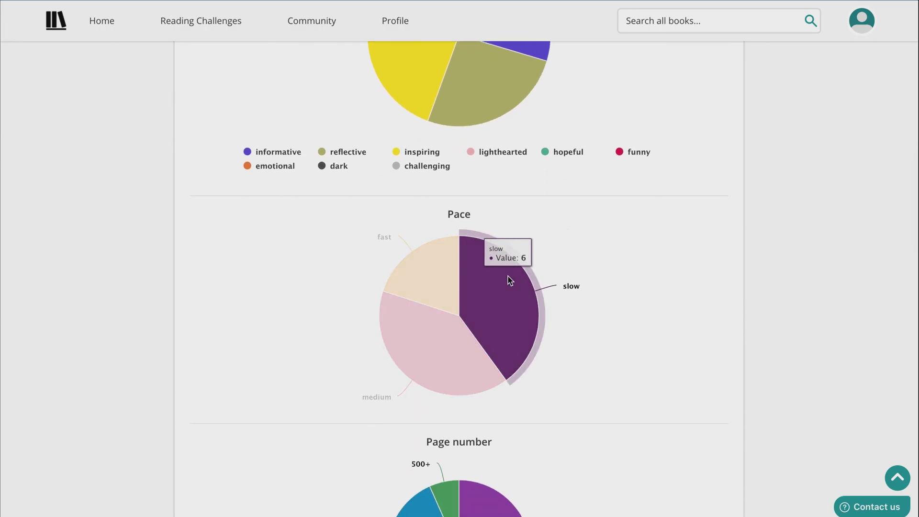
mouse_move(452, 274)
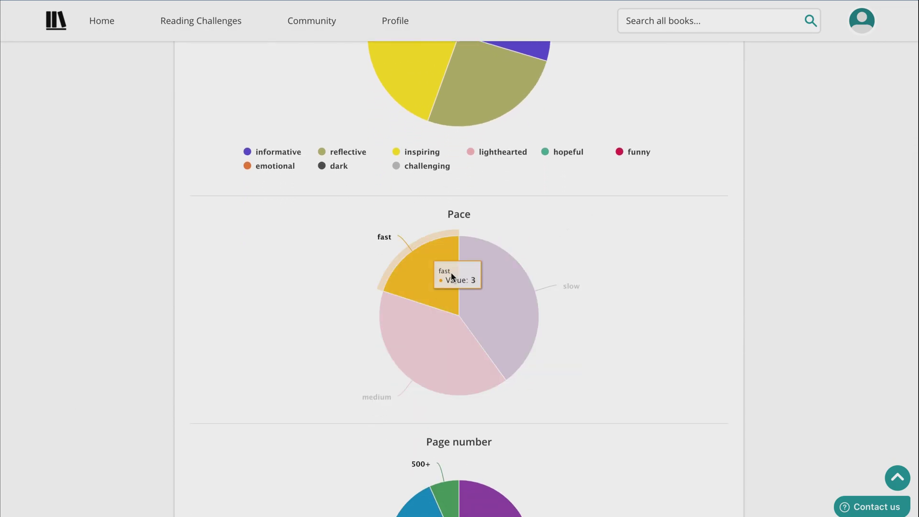
scroll(452, 271, "down", 4)
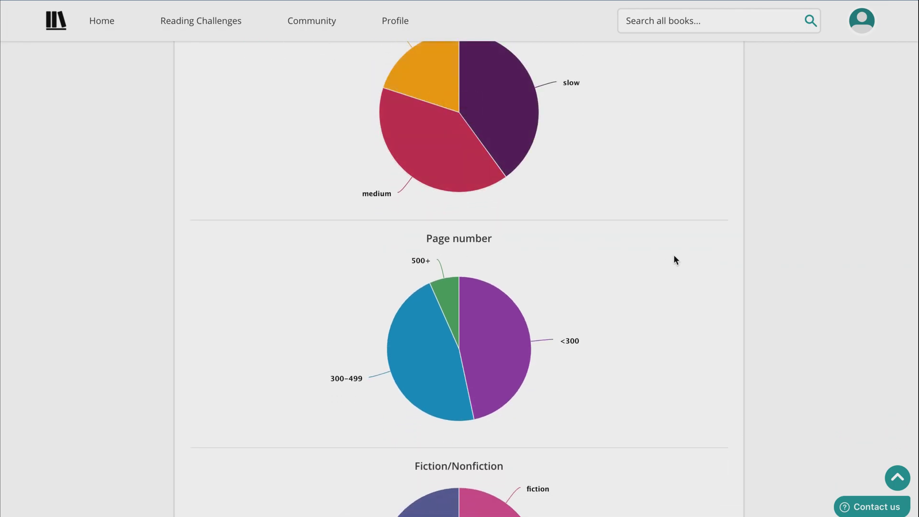
mouse_move(523, 331)
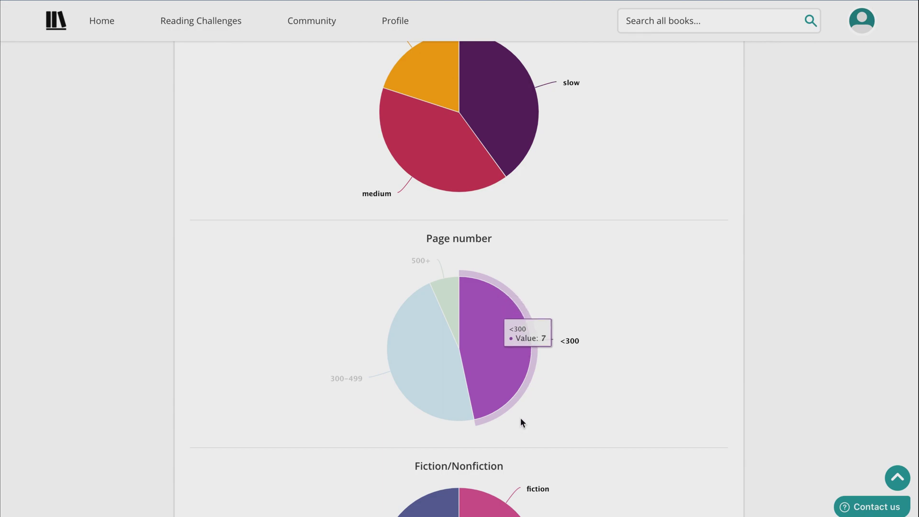
mouse_move(425, 393)
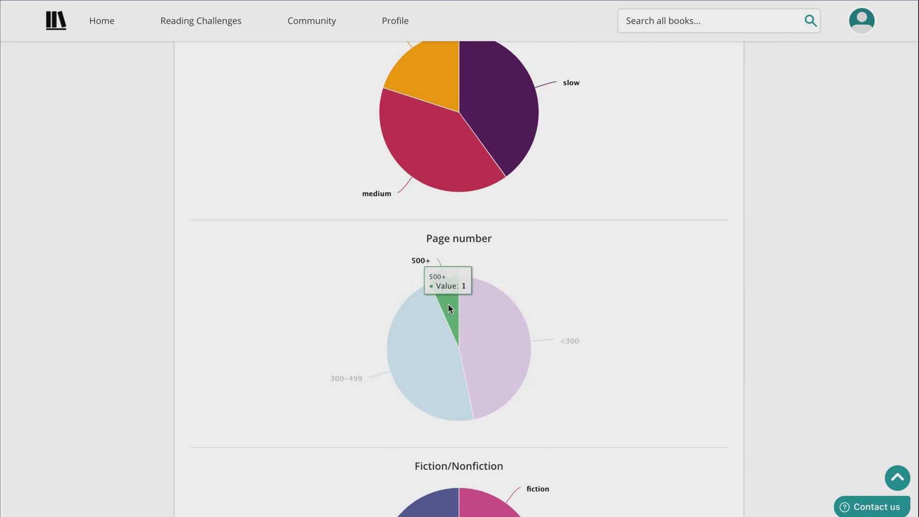
Examine the Fiction/Nonfiction split and the Genres bar chart in the reading stats.
scroll(452, 292, "down", 5)
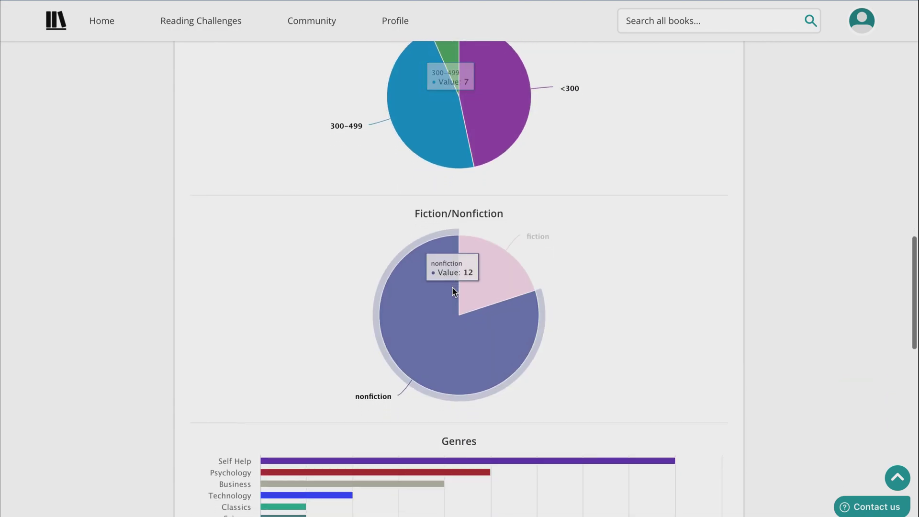
mouse_move(498, 266)
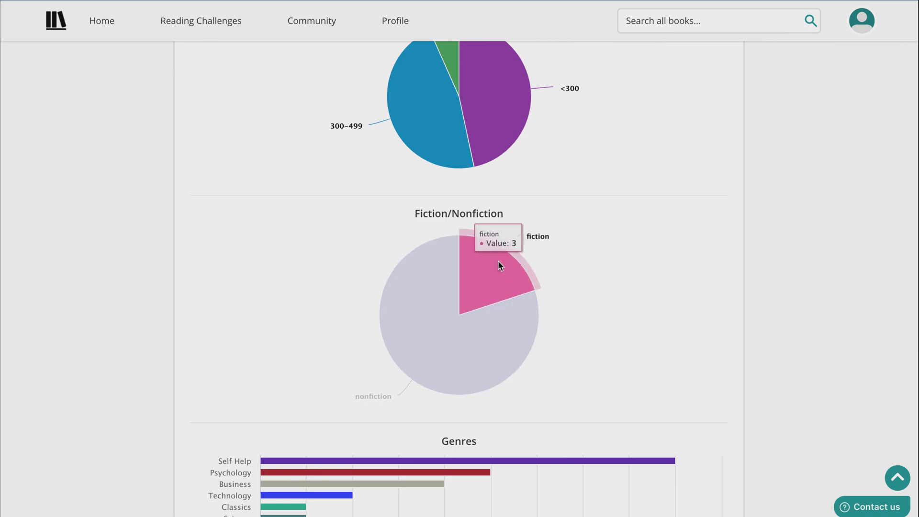
scroll(498, 260, "down", 2)
scroll(642, 217, "down", 3)
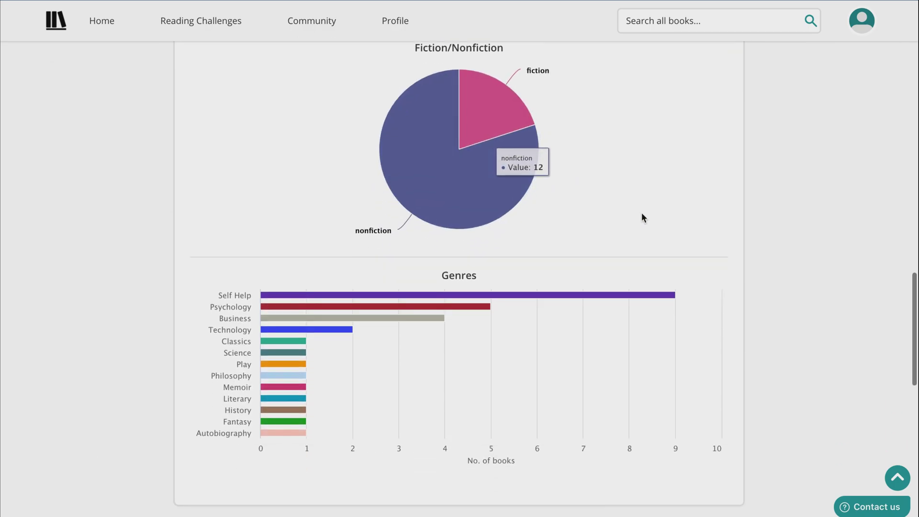
mouse_move(416, 233)
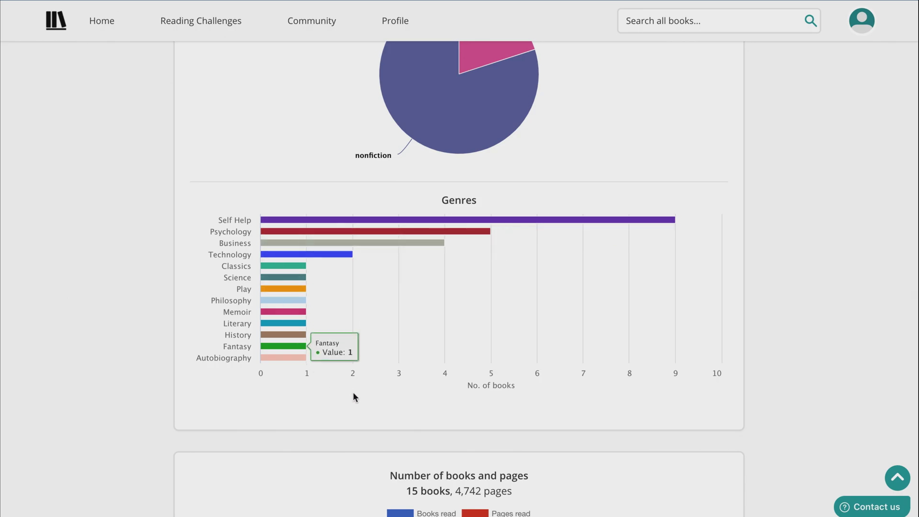
scroll(361, 393, "down", 1)
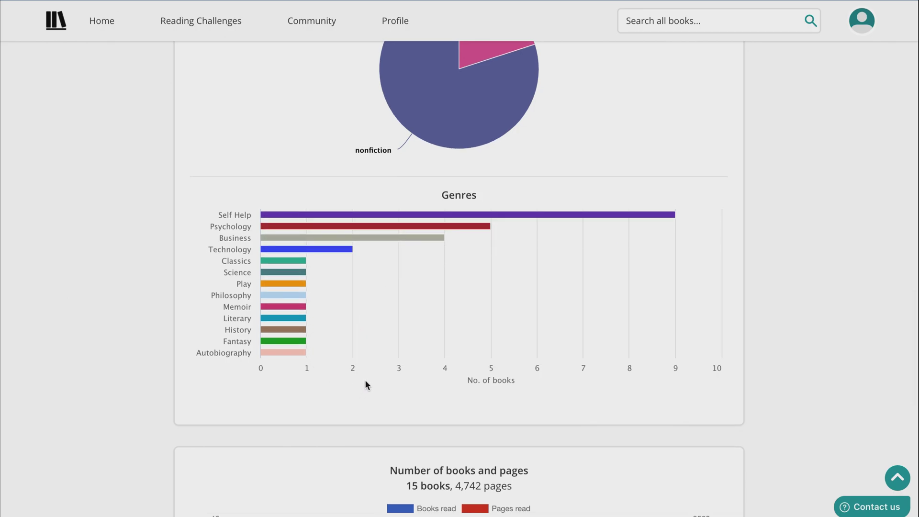
Review the monthly Number of books and pages graph and the Star ratings section, and return to the profile.
scroll(367, 378, "down", 2)
scroll(368, 374, "down", 3)
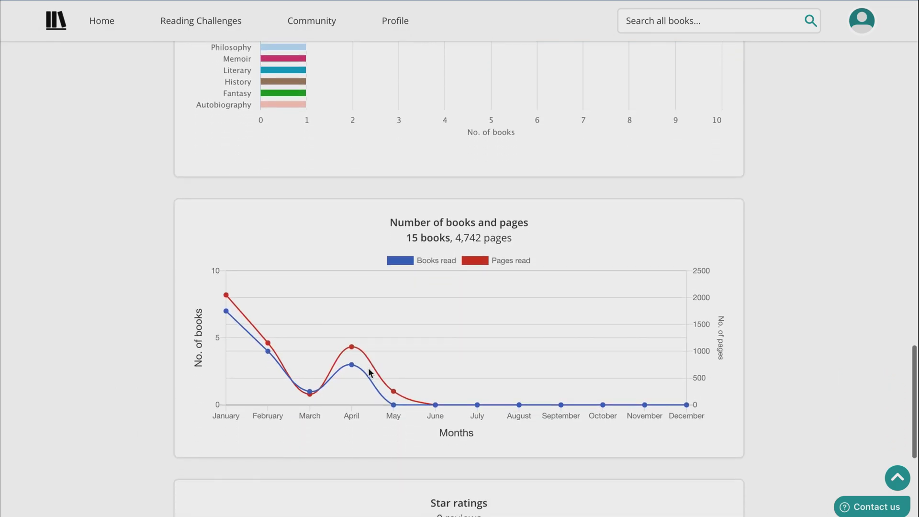
scroll(368, 373, "down", 1)
scroll(368, 373, "down", 1)
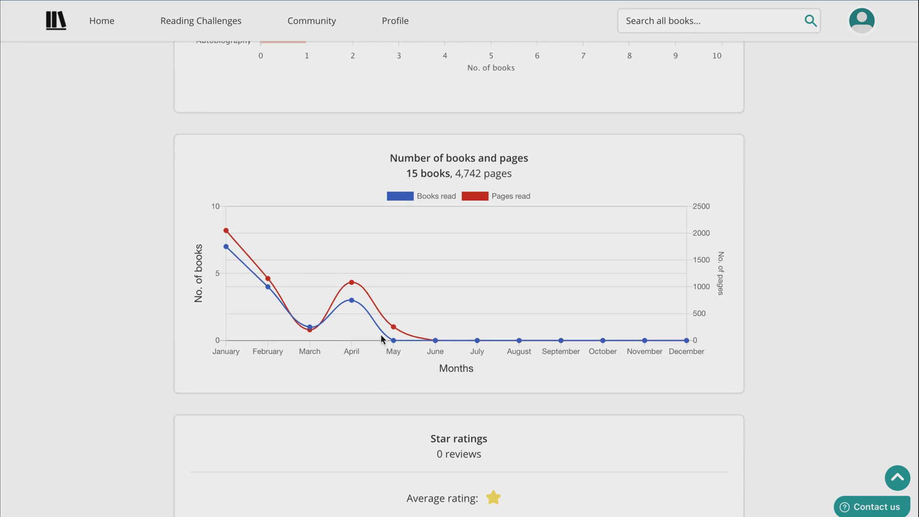
scroll(381, 340, "down", 2)
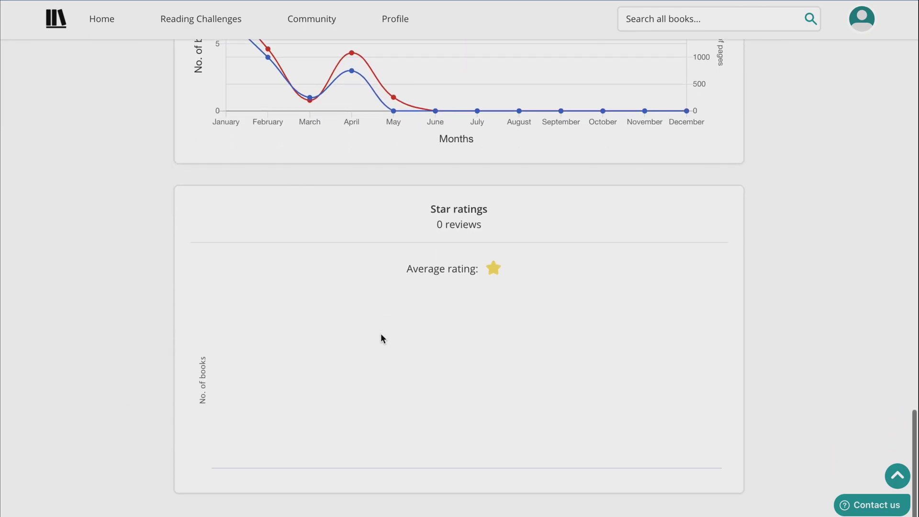
scroll(381, 335, "up", 15)
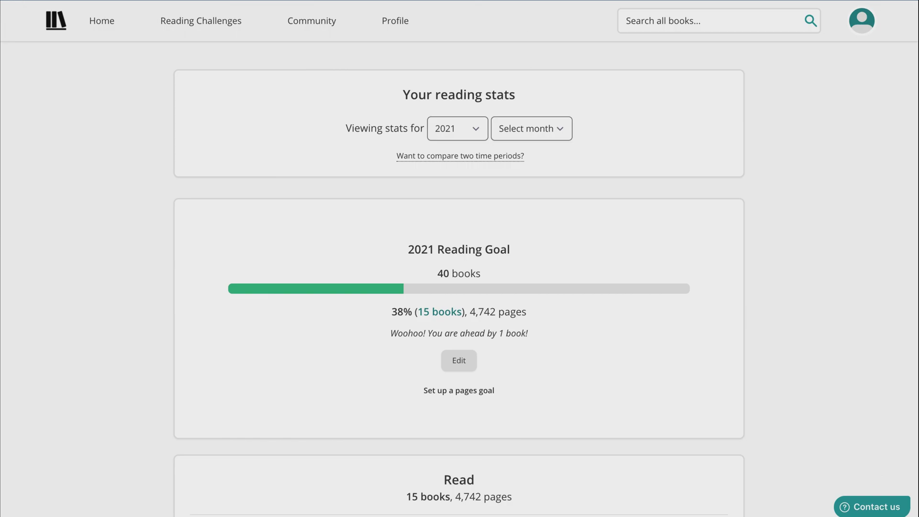
left_click(396, 21)
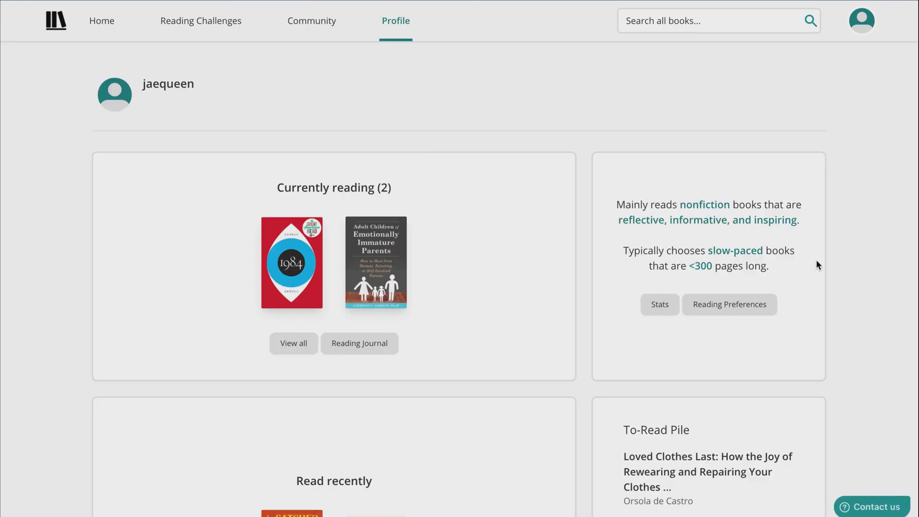